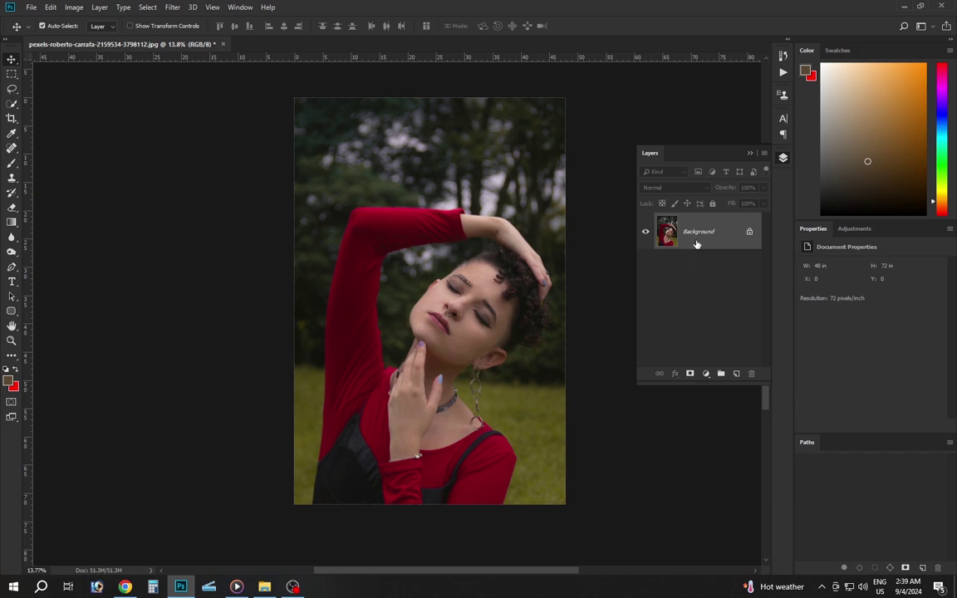
Duplicate the Background layer, then preview the Curves adjustment's channel list and cancel it
drag(696, 243, 736, 373)
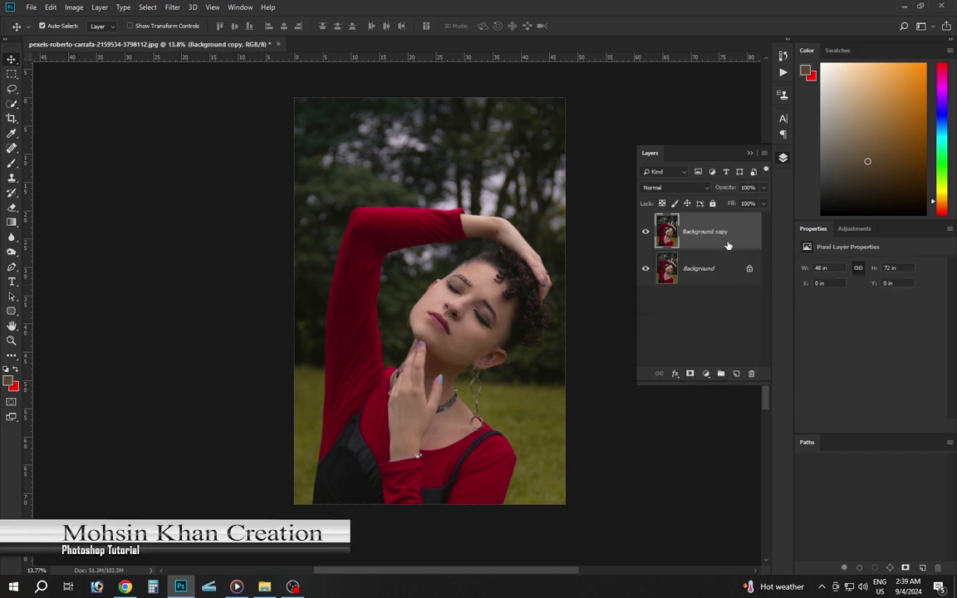
click(73, 7)
mouse_move(91, 37)
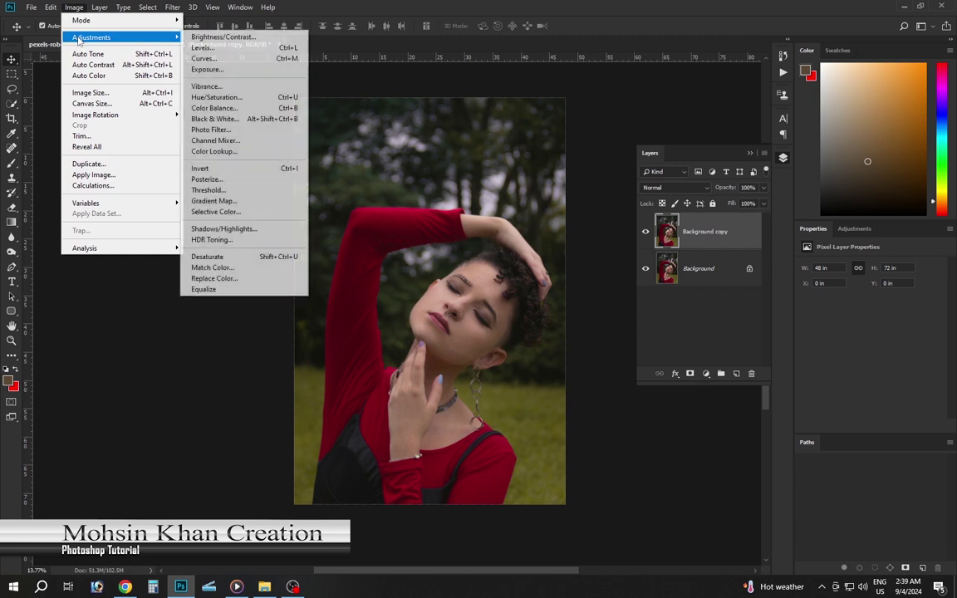
click(300, 60)
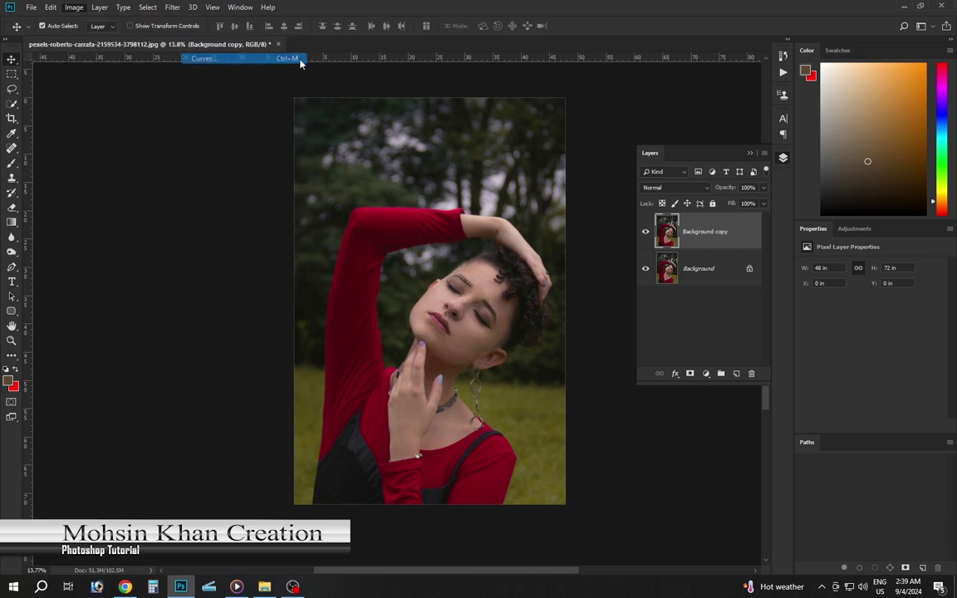
mouse_move(461, 96)
mouse_down()
mouse_move(617, 278)
mouse_move(612, 274)
mouse_up()
drag(337, 216, 213, 212)
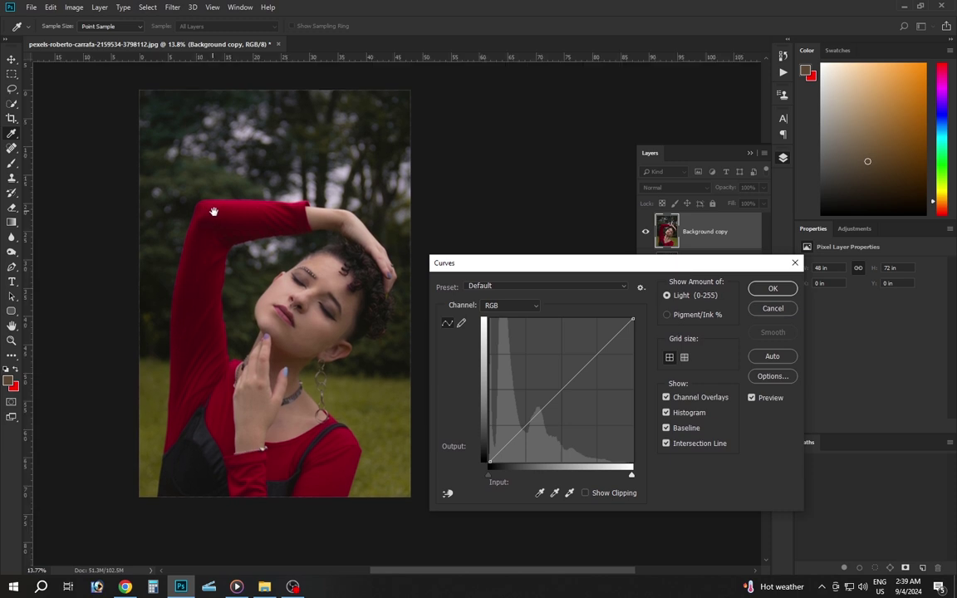
drag(540, 262, 533, 197)
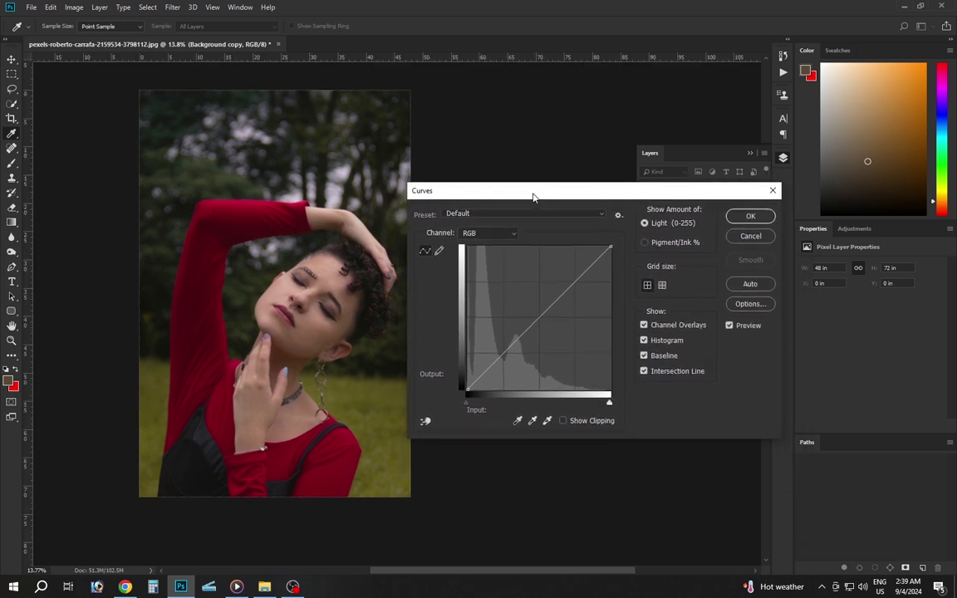
click(490, 236)
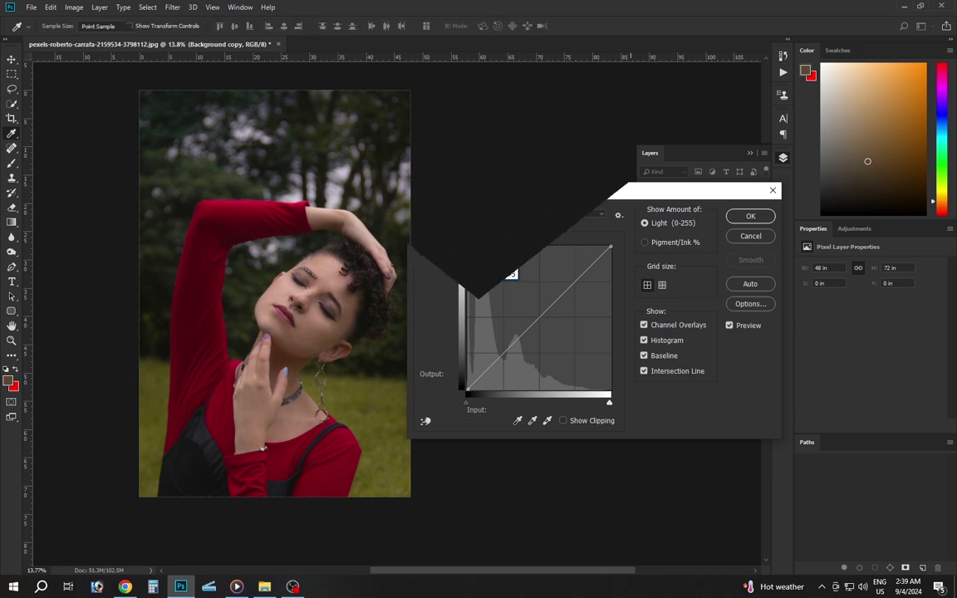
key(Escape)
key(Escape)
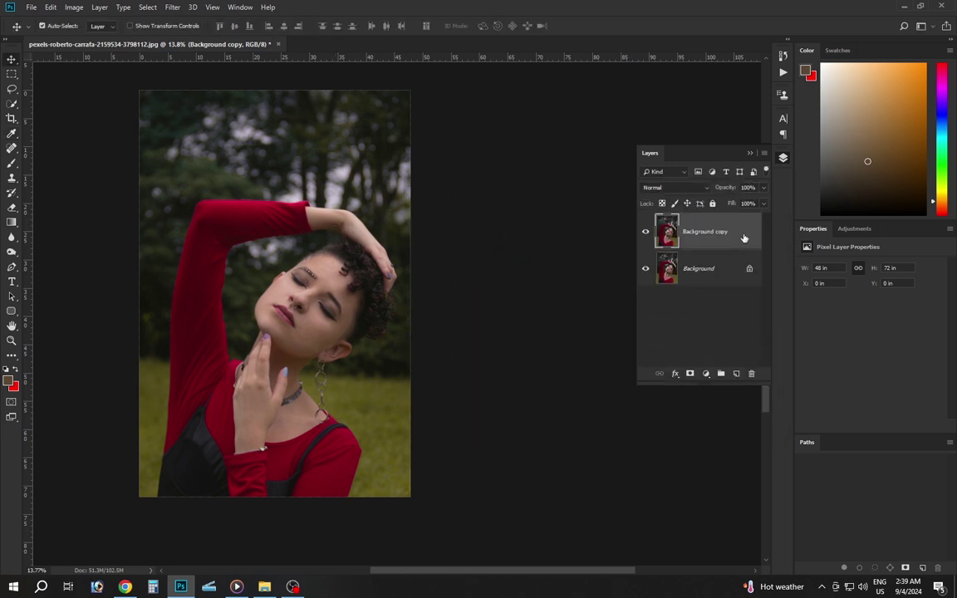
Add a Curves 1 adjustment layer and raise its RGB curve with two points
click(706, 375)
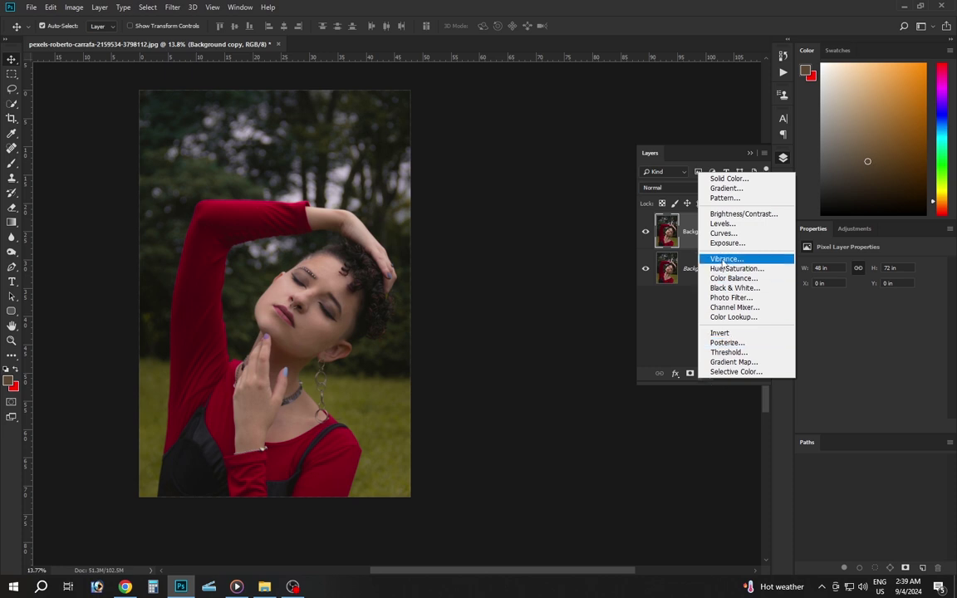
click(734, 235)
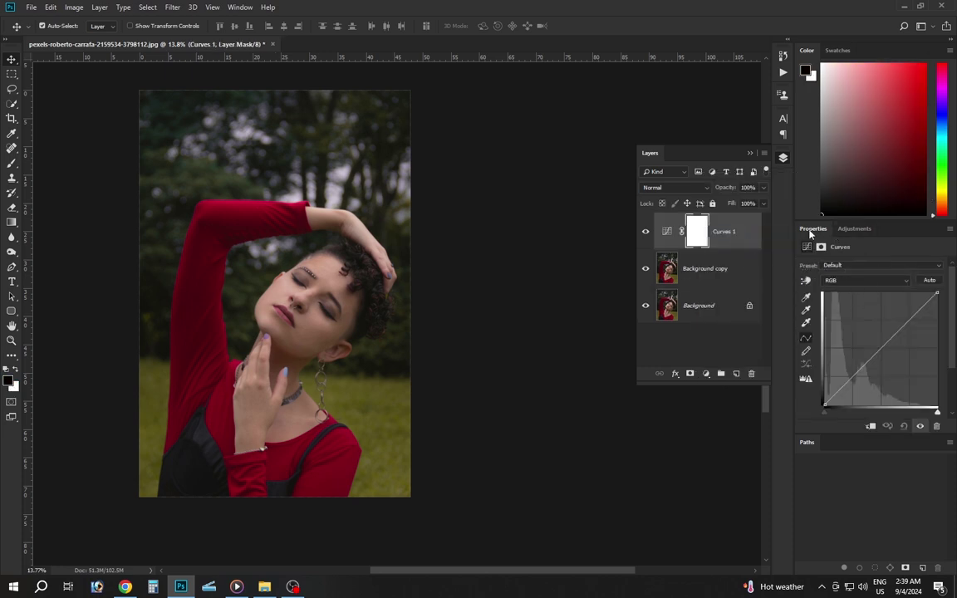
drag(810, 234, 455, 233)
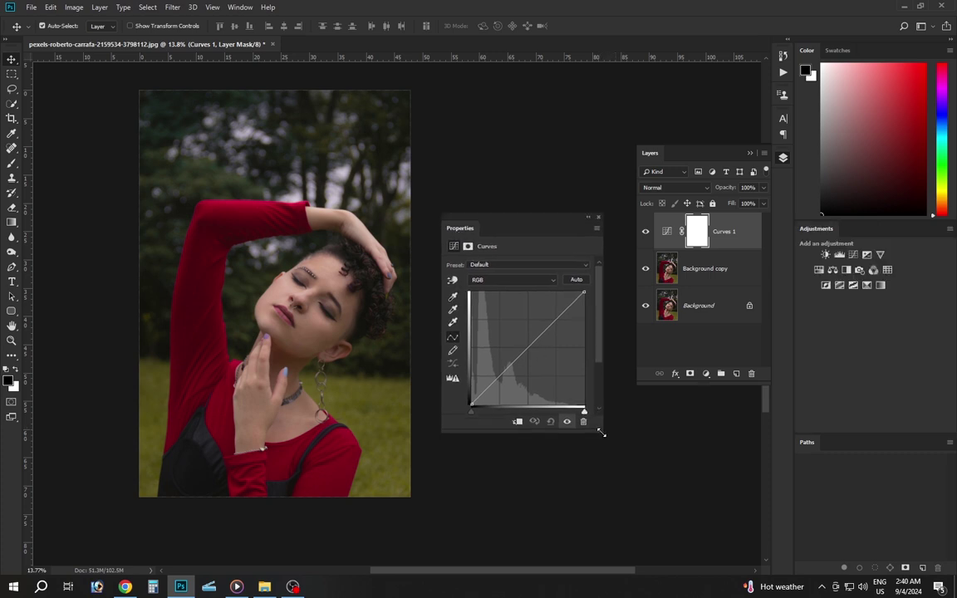
drag(601, 432, 639, 469)
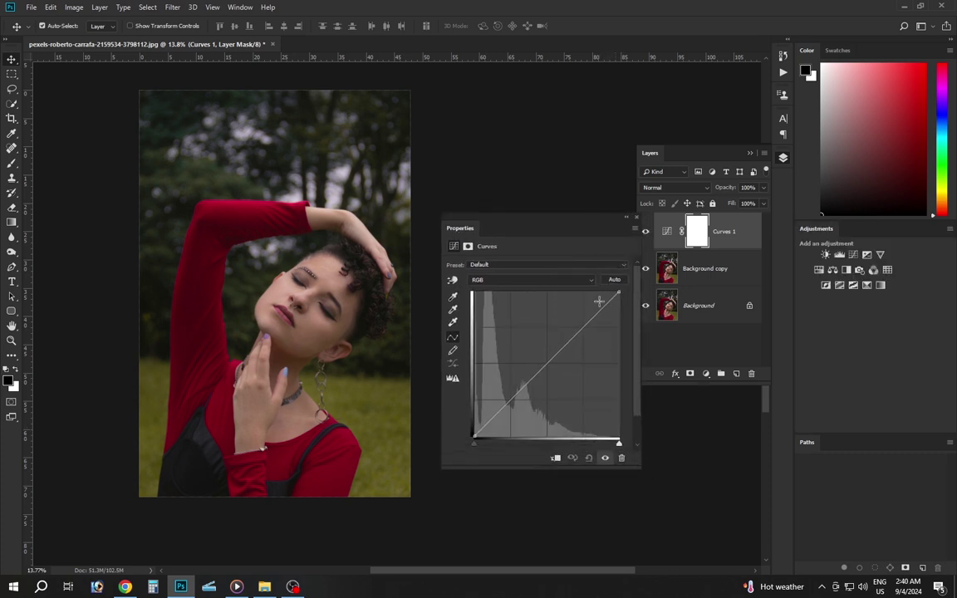
drag(557, 226, 569, 200)
click(532, 263)
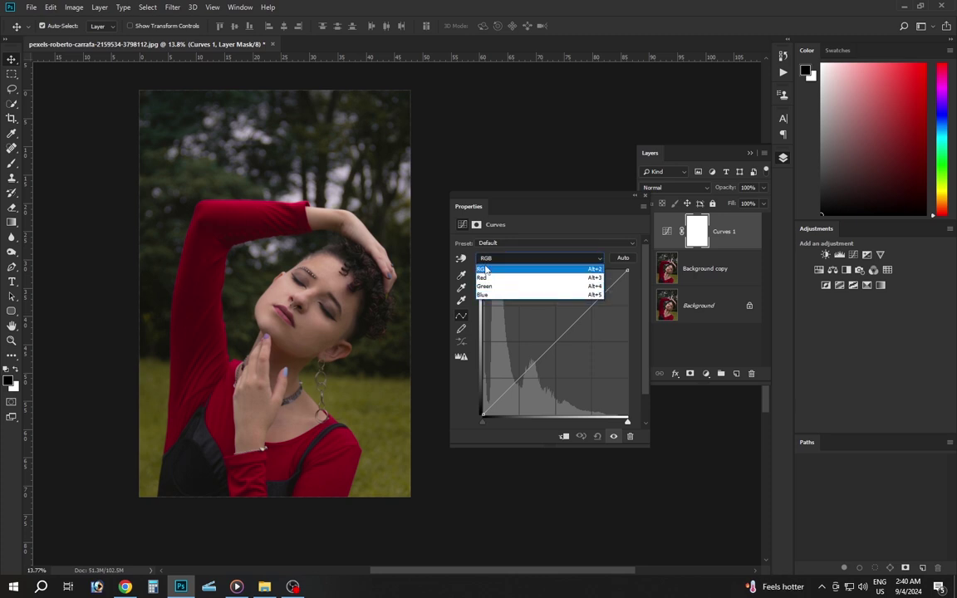
click(556, 258)
click(556, 258)
click(555, 258)
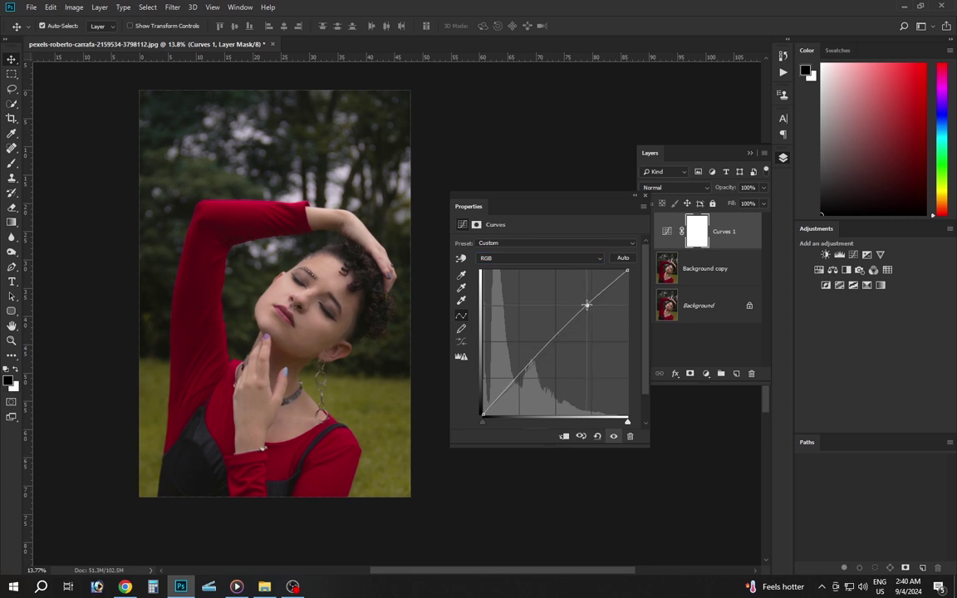
drag(589, 307, 583, 299)
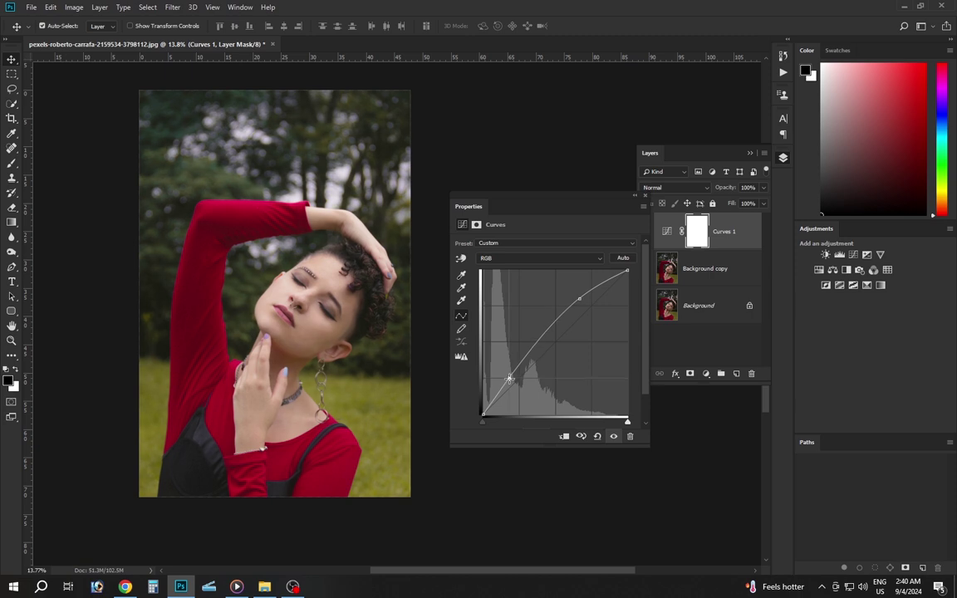
drag(509, 379, 512, 381)
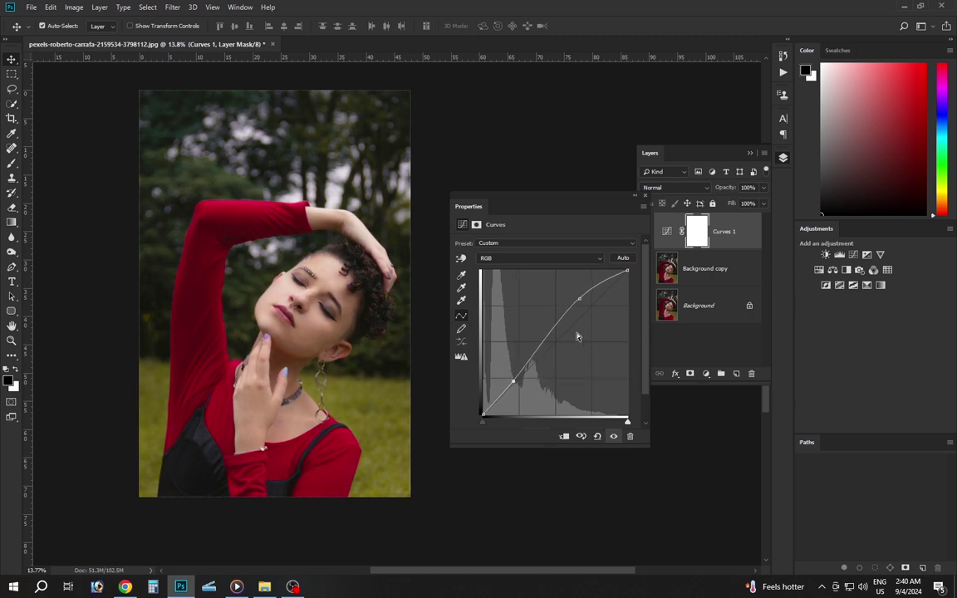
Toggle Curves 1 off and on to compare, then reopen its curve settings
click(647, 207)
click(662, 331)
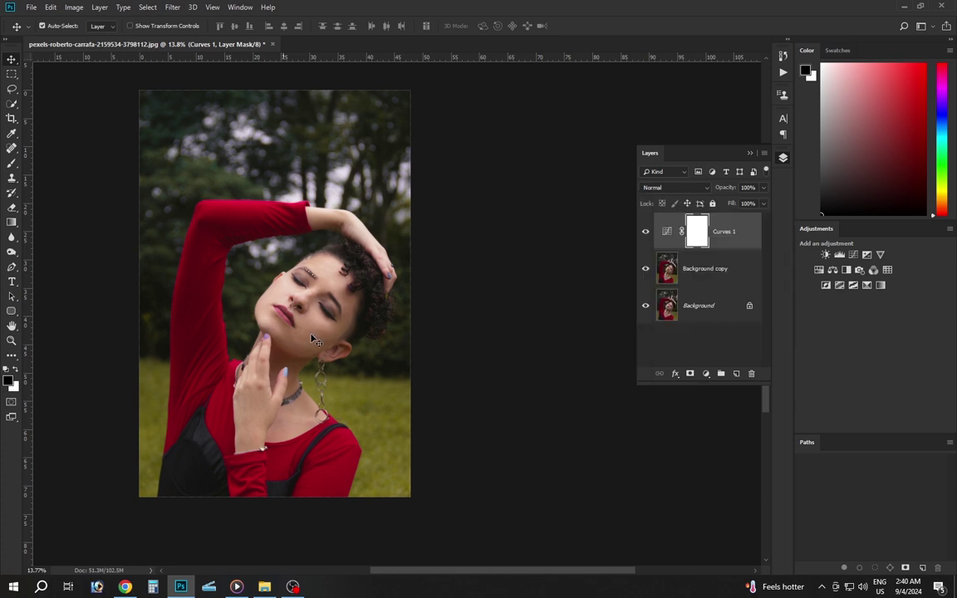
click(645, 232)
click(645, 232)
click(646, 232)
click(646, 232)
click(667, 232)
double_click(669, 233)
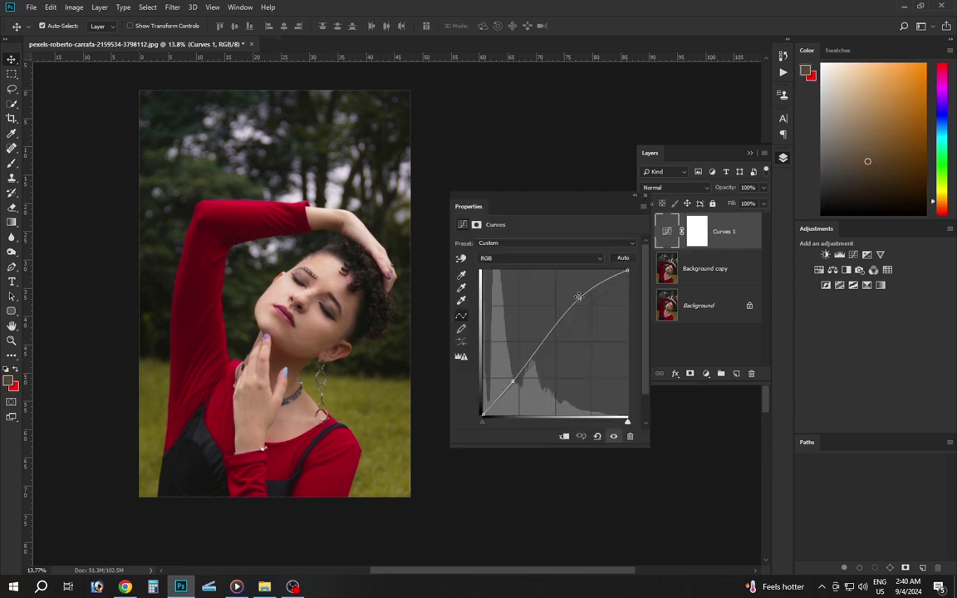
click(556, 259)
Pull down the Curves 1 Red curve with a point and raise its black point slightly
click(506, 280)
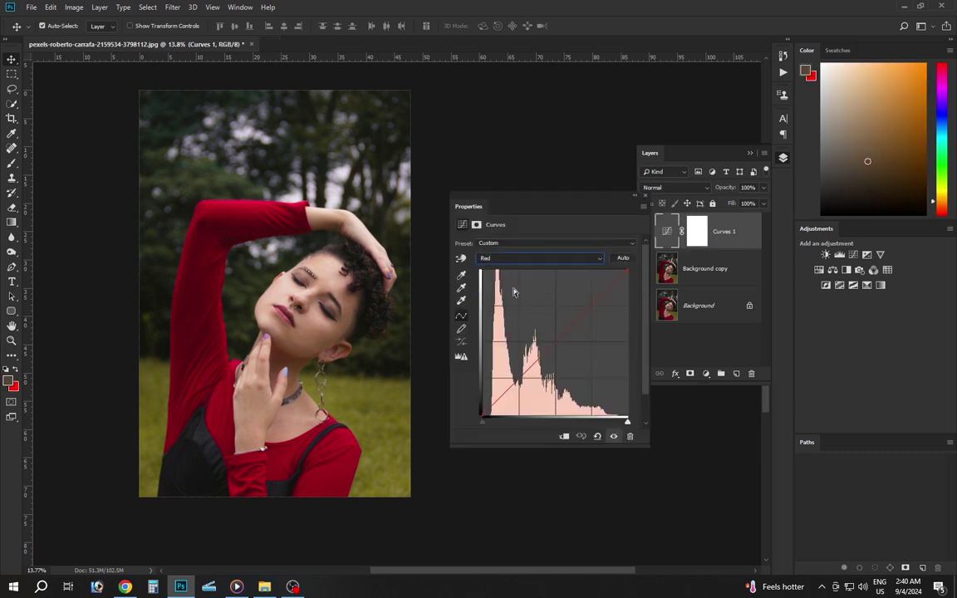
drag(559, 204, 561, 175)
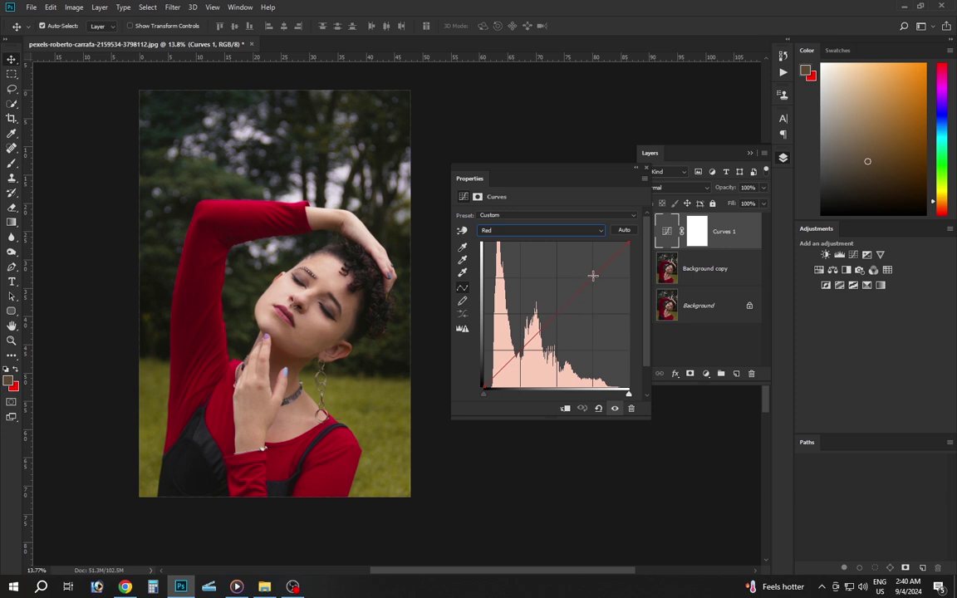
drag(593, 276, 590, 274)
drag(484, 397, 490, 401)
drag(490, 401, 493, 401)
click(586, 270)
click(548, 230)
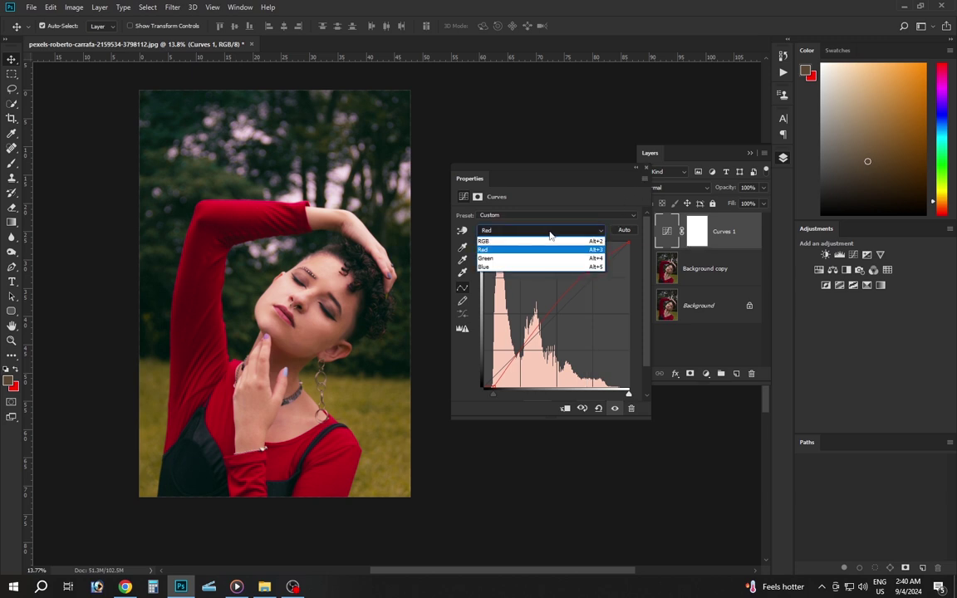
Switch Curves 1 to Green, bow the green curve upward and adjust its black point
click(494, 259)
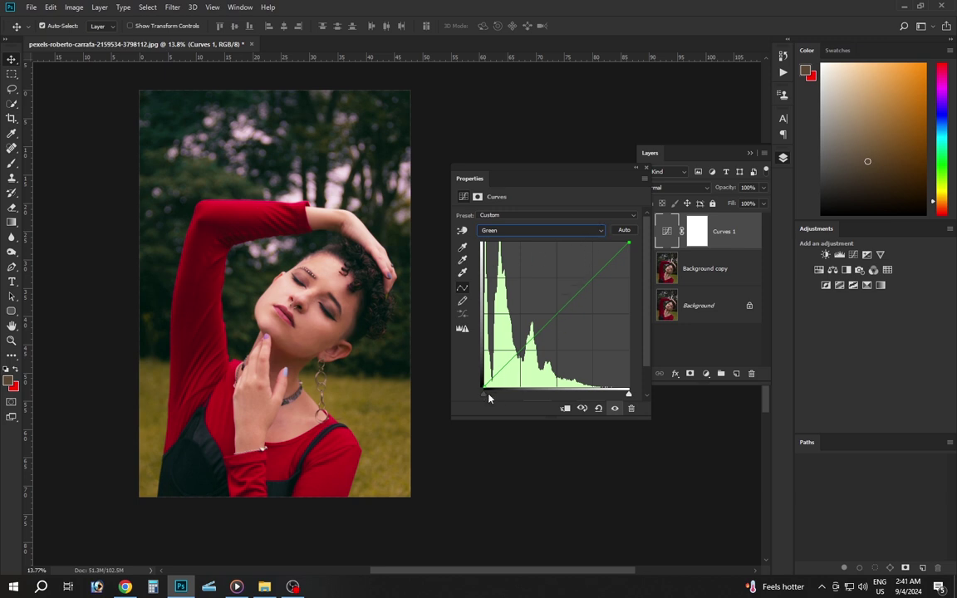
drag(486, 397, 492, 401)
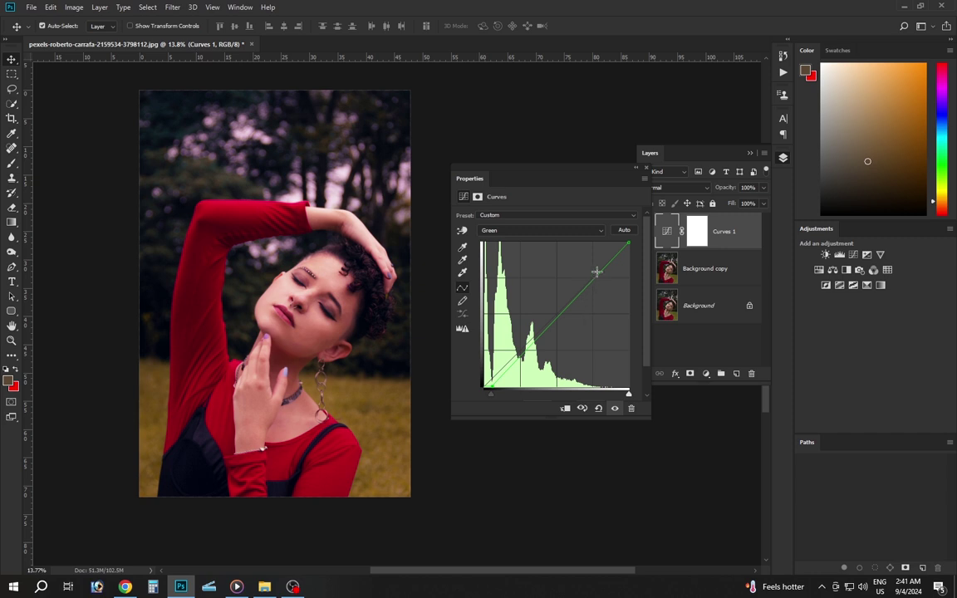
drag(591, 281, 592, 267)
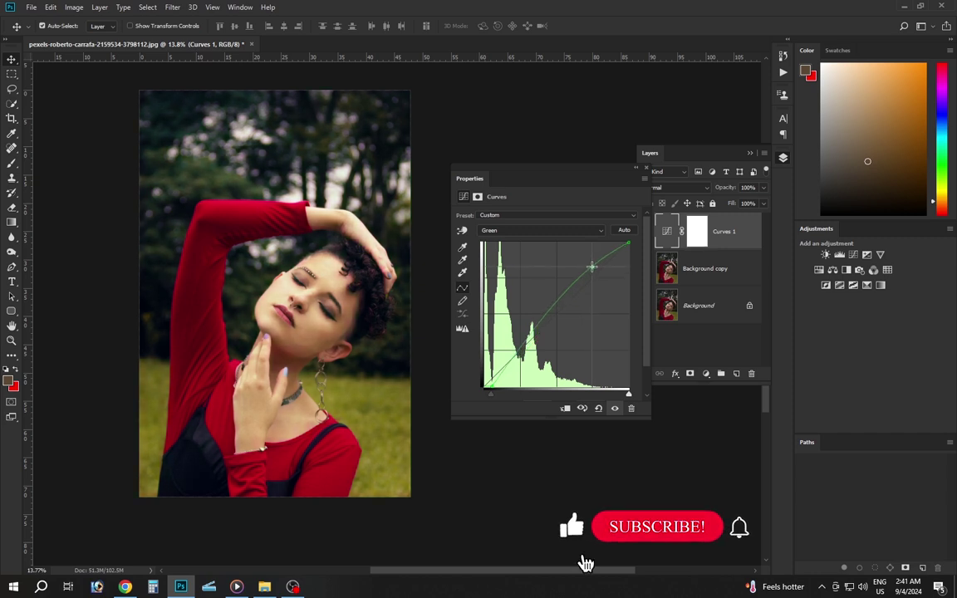
drag(591, 266, 588, 264)
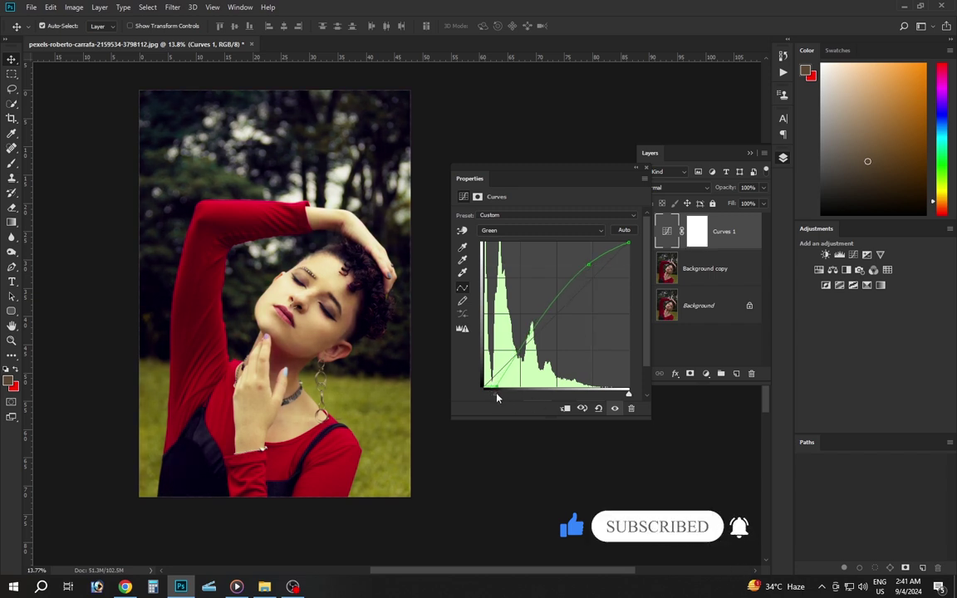
drag(496, 398, 492, 398)
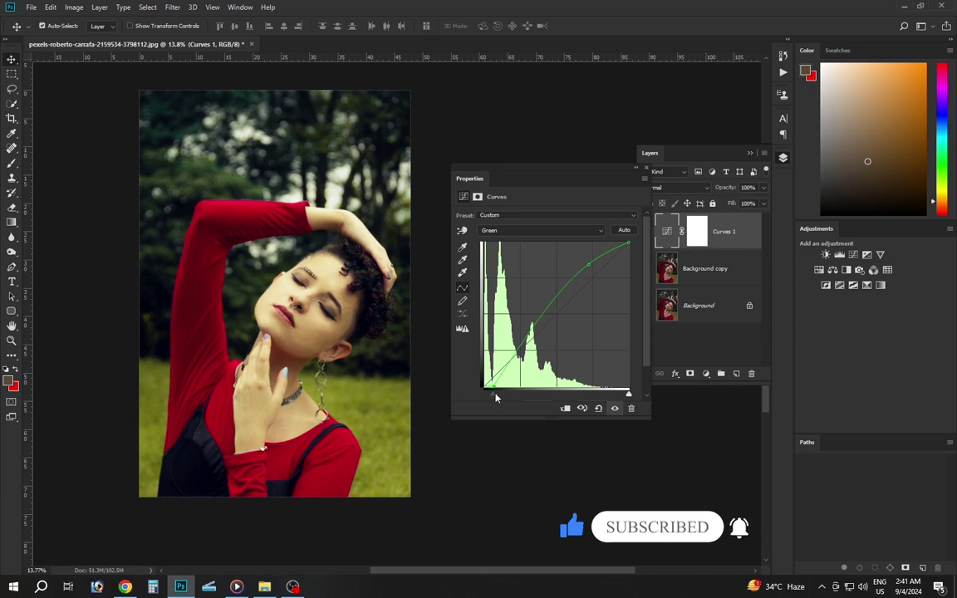
click(554, 235)
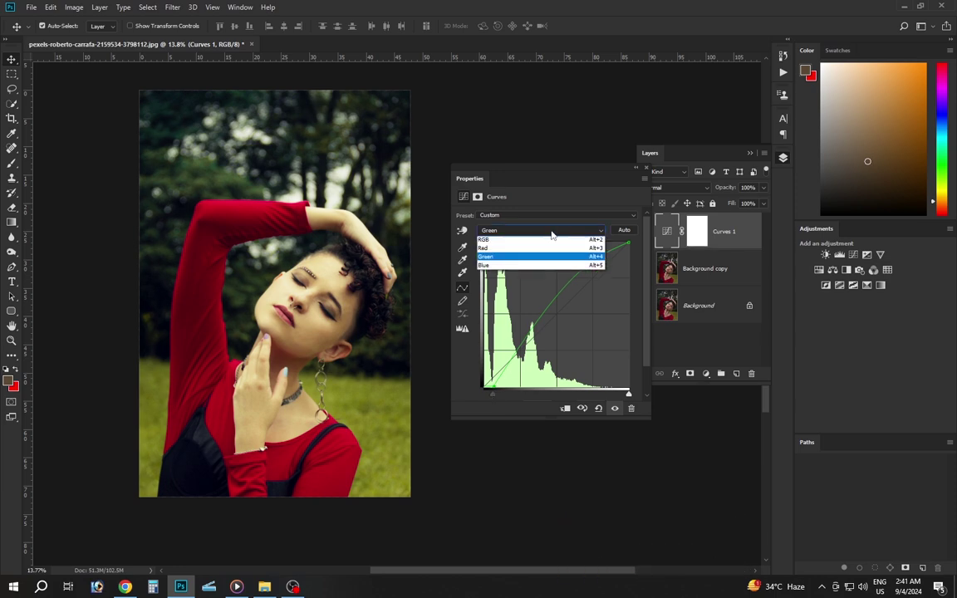
Switch to Blue, raise its black point, bow the curve upward and fine-tune the lower point
click(502, 267)
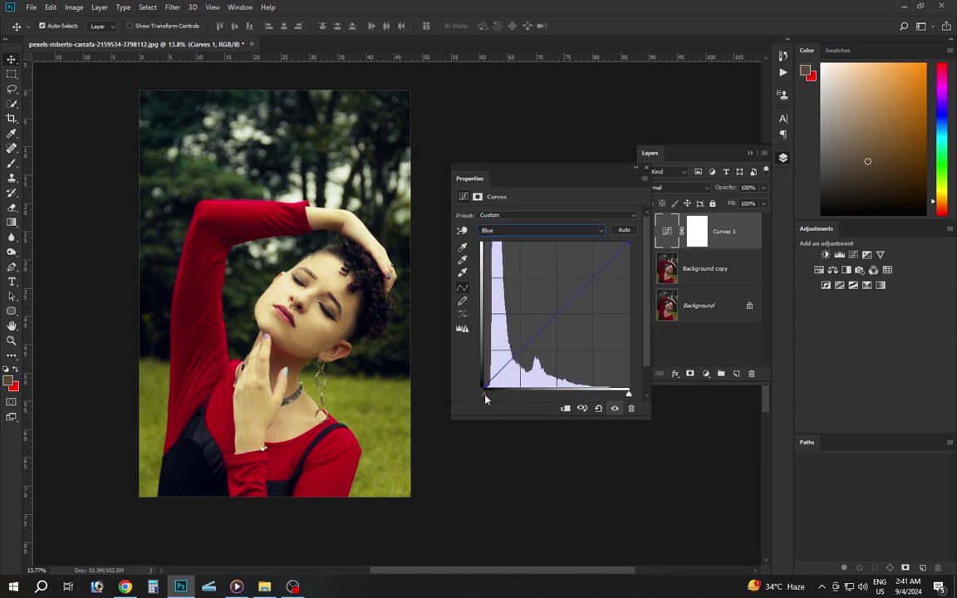
drag(486, 397, 495, 400)
drag(592, 271, 581, 263)
drag(580, 263, 574, 264)
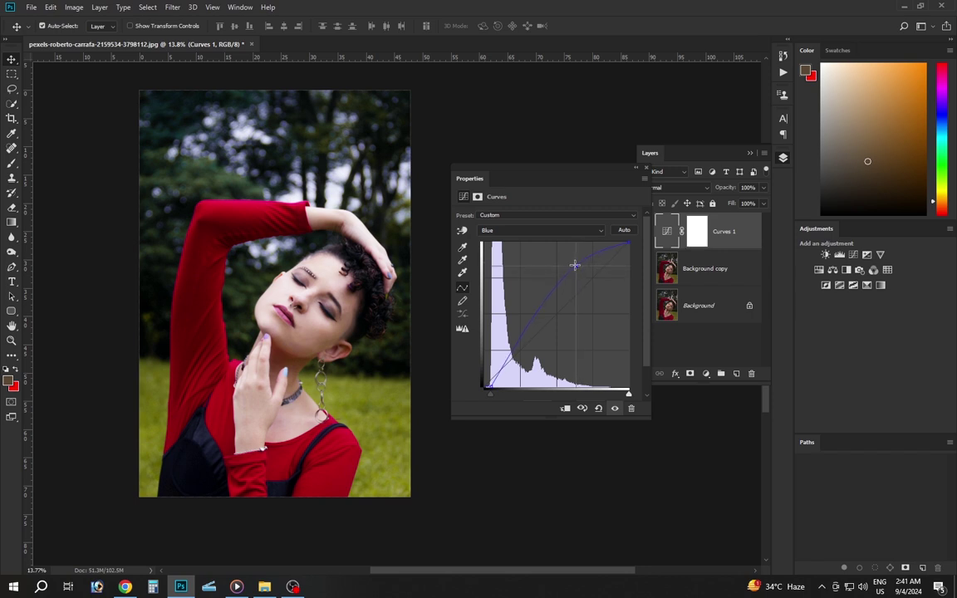
click(513, 355)
drag(513, 353, 509, 349)
Return Curves 1 to the RGB composite and reshape its upper and lower curve points
click(540, 230)
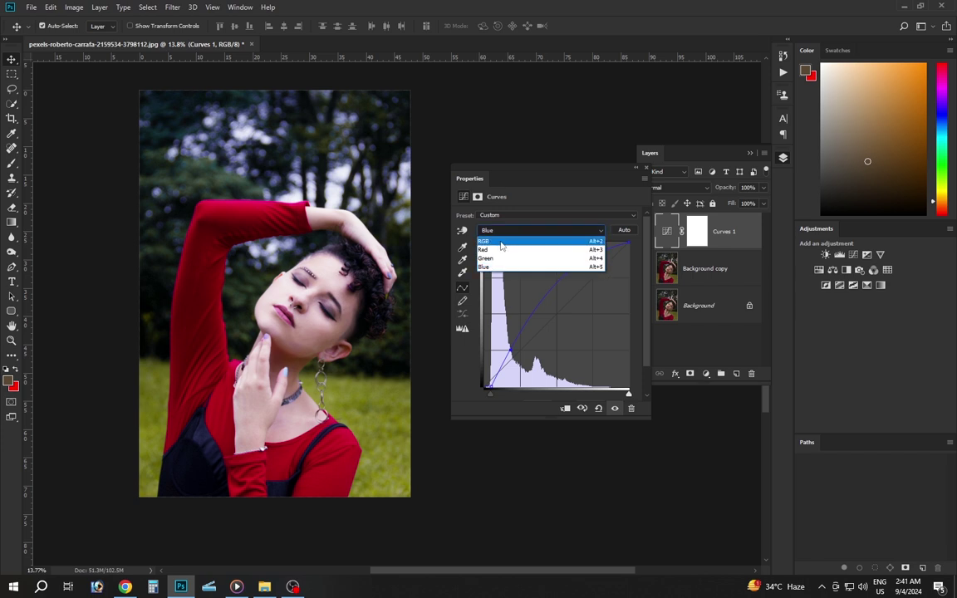
click(540, 241)
click(532, 230)
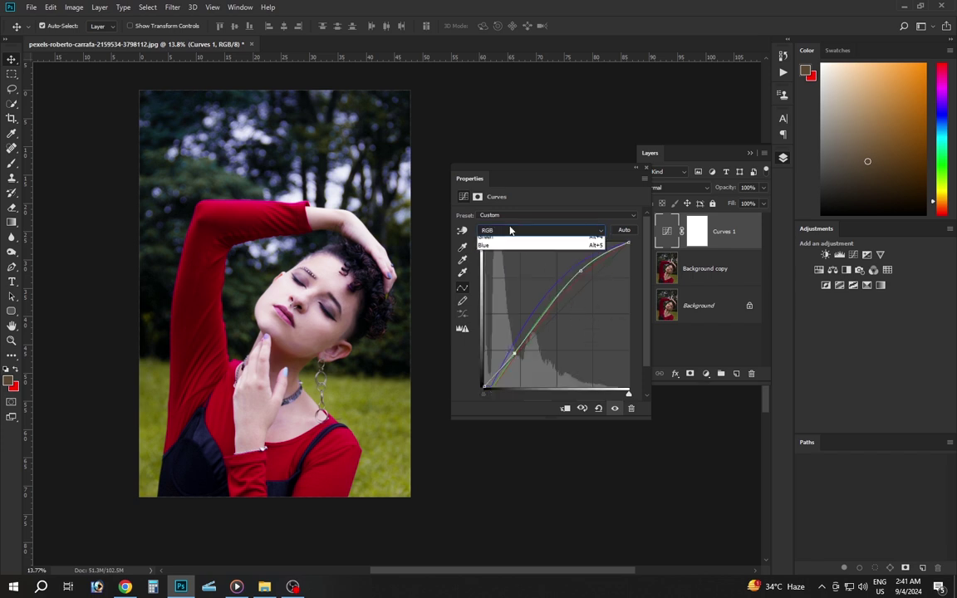
click(489, 245)
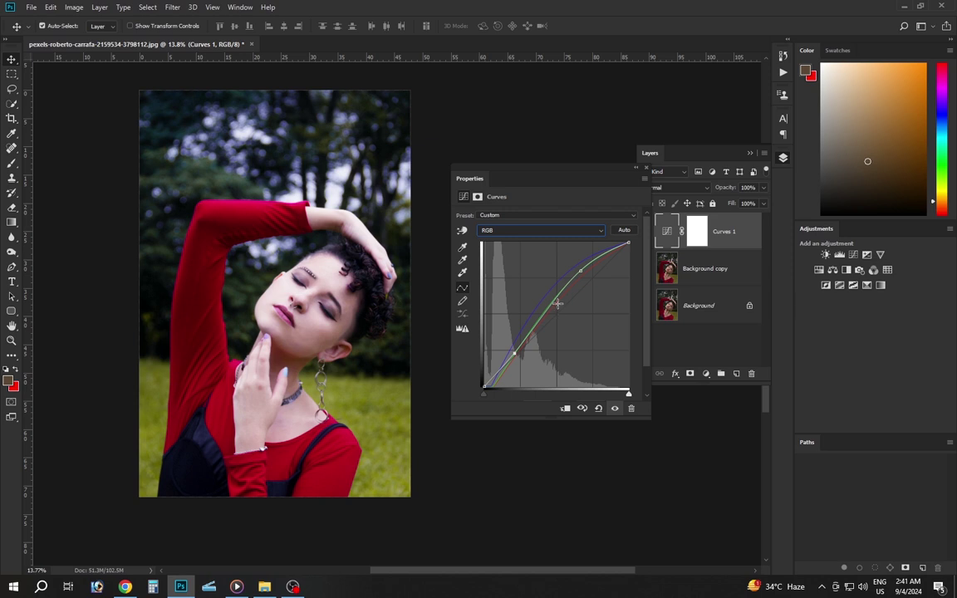
drag(582, 268, 584, 271)
drag(584, 271, 573, 281)
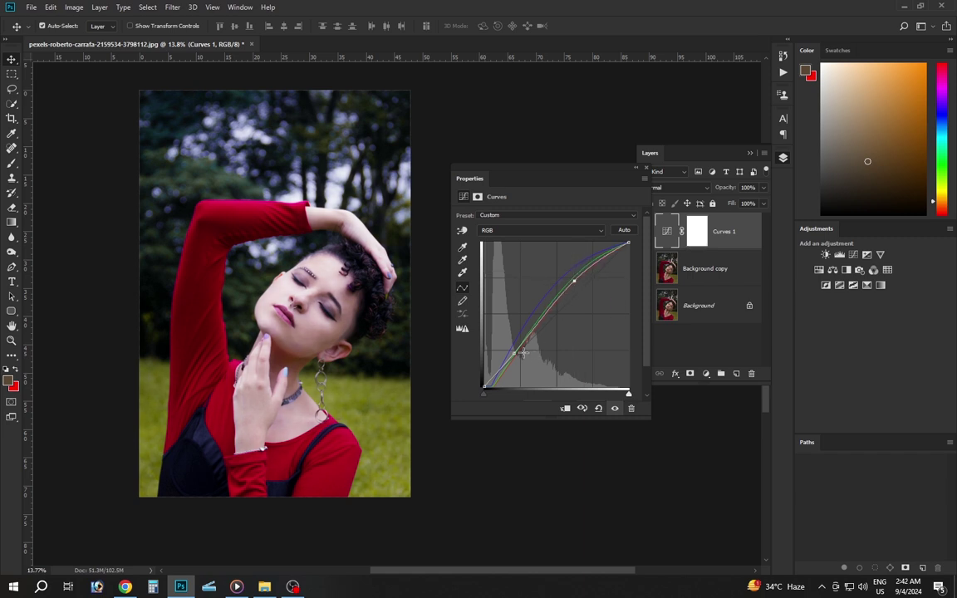
drag(516, 355, 518, 357)
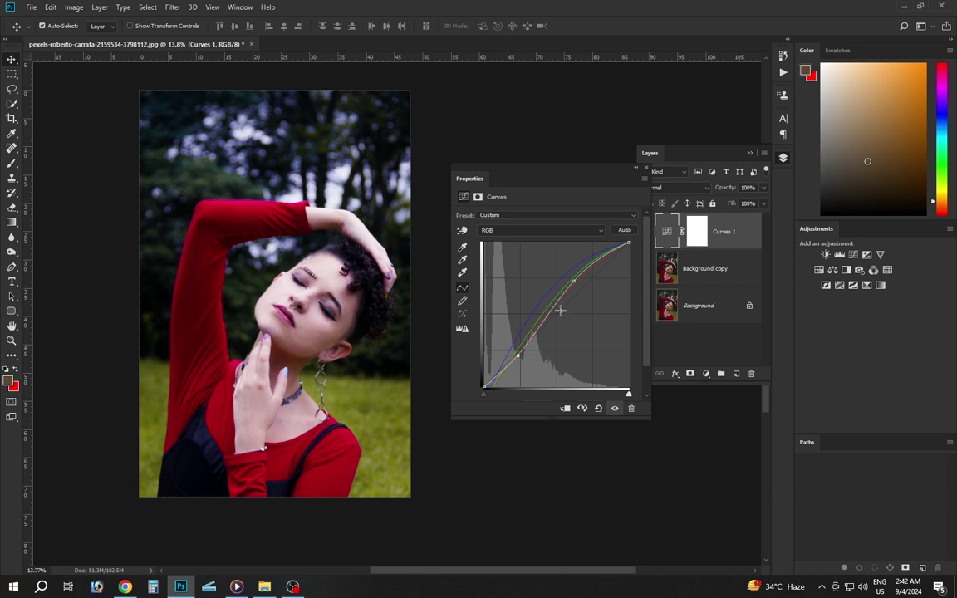
drag(573, 281, 568, 278)
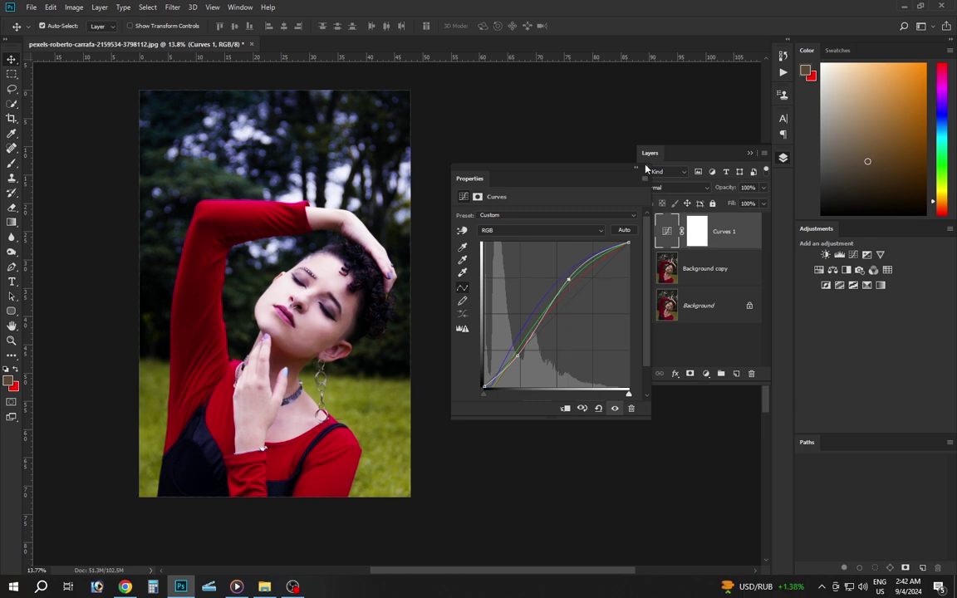
Compare the portrait with Curves 1 hidden and shown, then retune the upper and lower RGB points
click(646, 168)
click(645, 234)
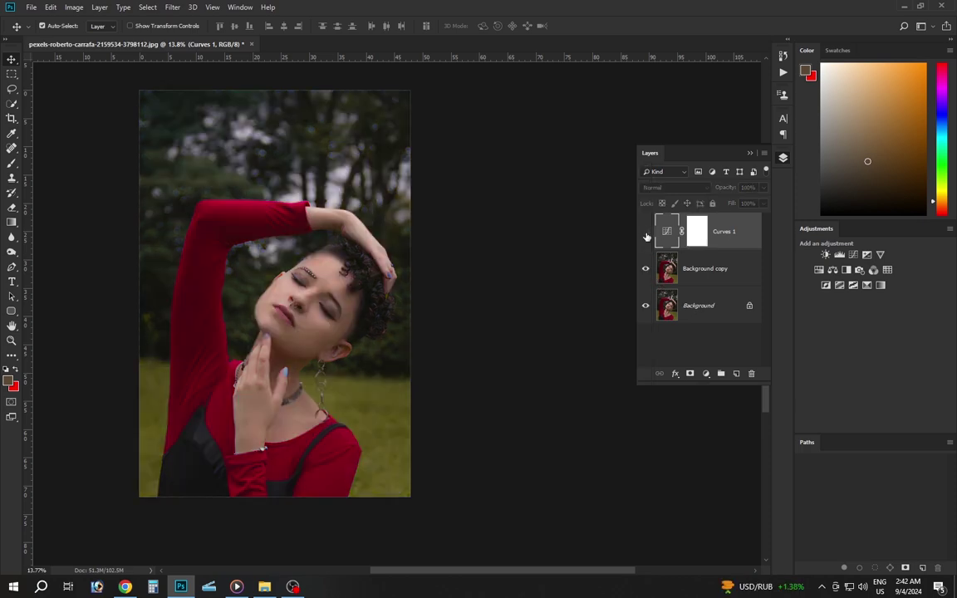
click(646, 235)
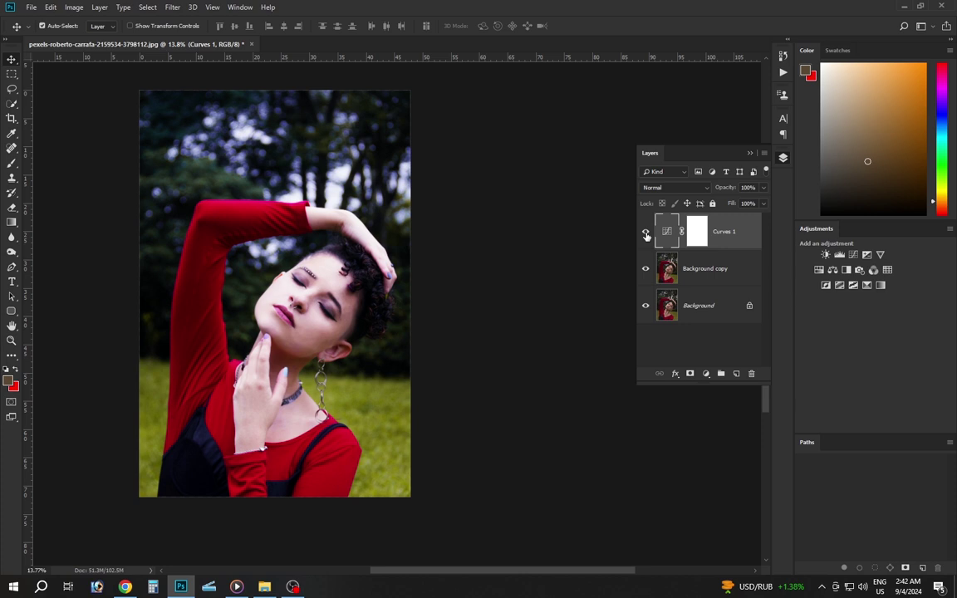
click(645, 235)
click(645, 235)
double_click(669, 233)
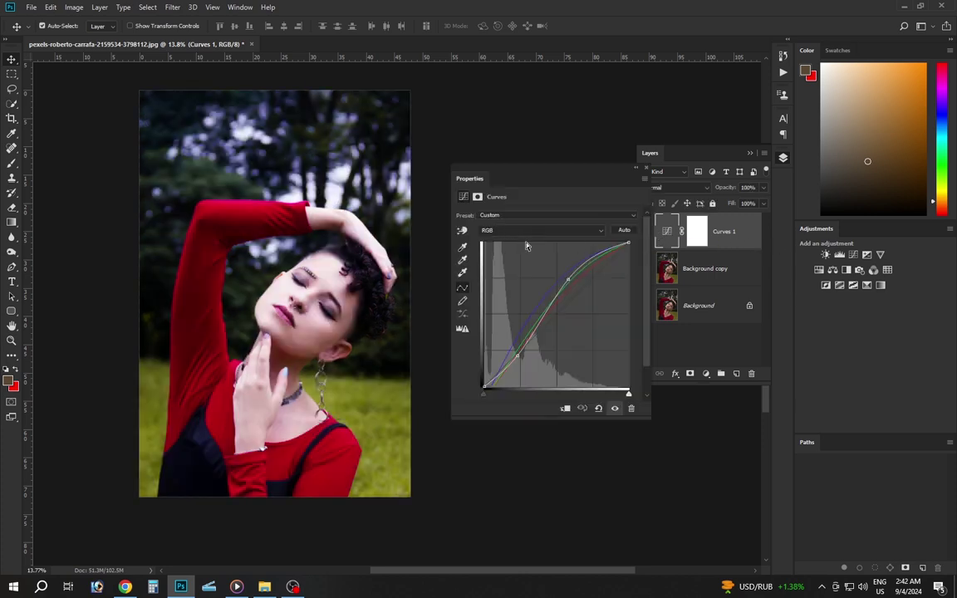
drag(568, 280, 577, 286)
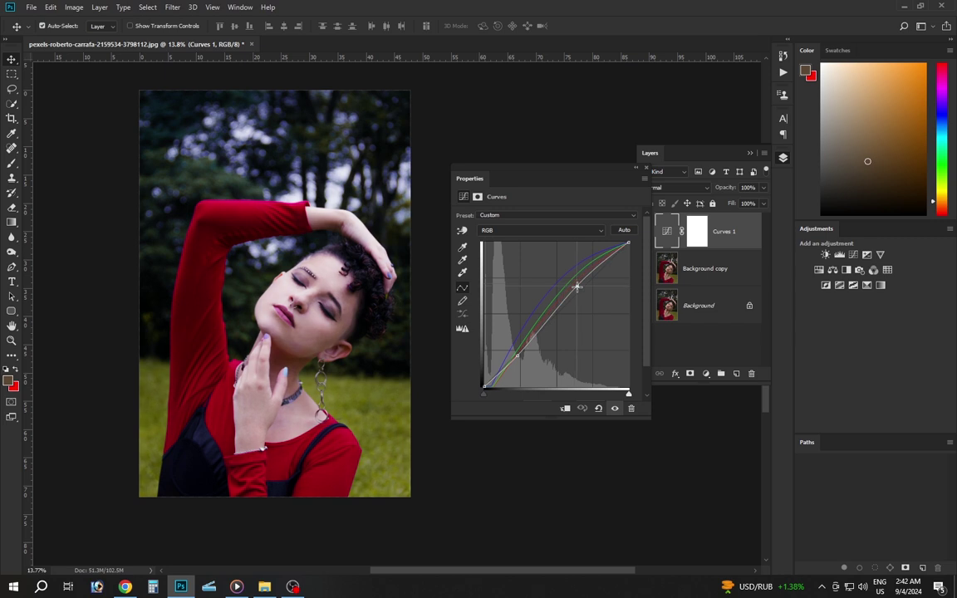
drag(518, 355, 515, 353)
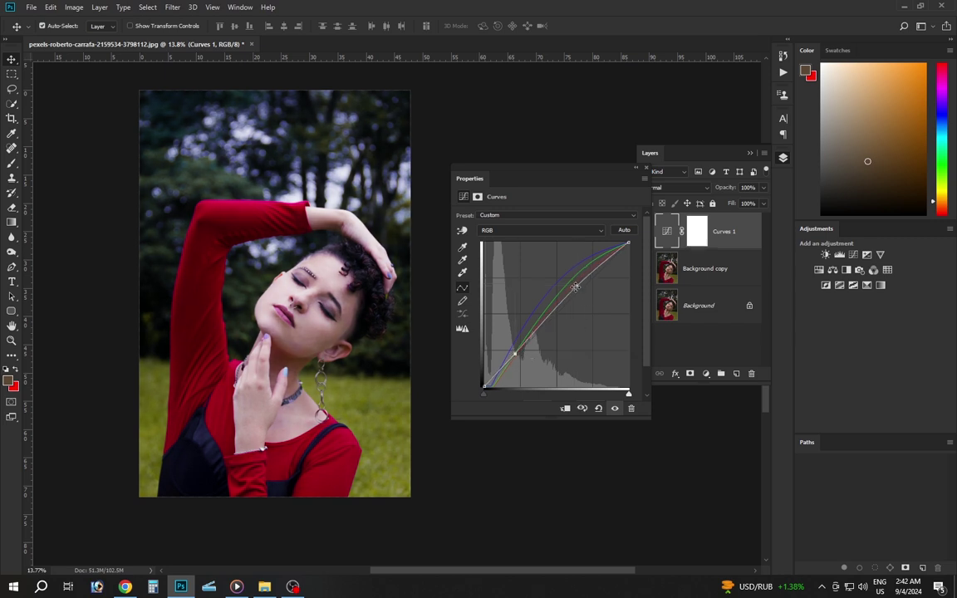
drag(577, 286, 580, 280)
Compare with and without Curves 1 again, keeping its blend mode at Normal
click(646, 167)
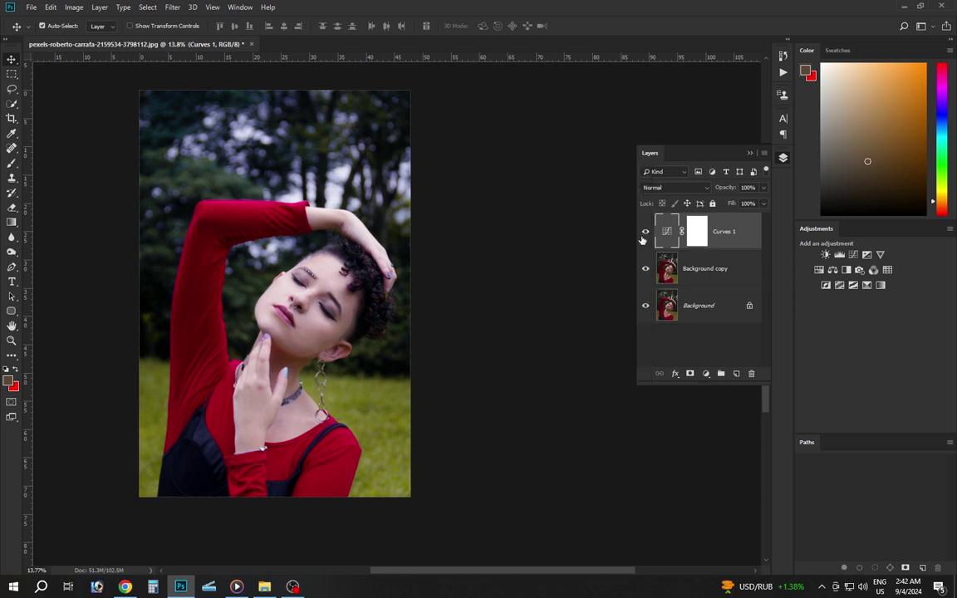
click(646, 232)
click(645, 232)
click(646, 232)
click(646, 232)
click(660, 189)
click(659, 190)
Nudge the upper and lower Blue curve points of Curves 1, then switch to the Green curve
double_click(668, 234)
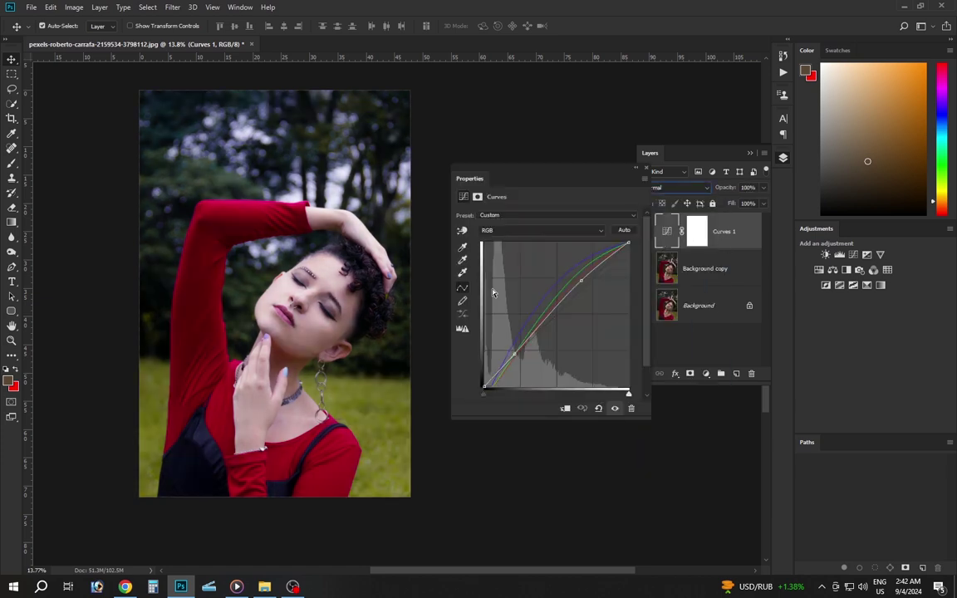
click(540, 230)
click(503, 258)
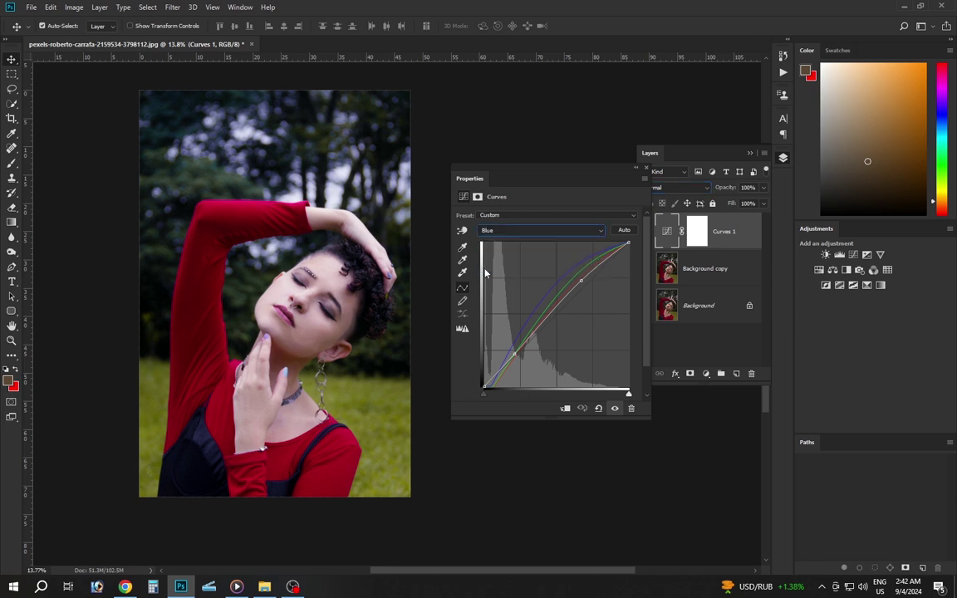
click(575, 264)
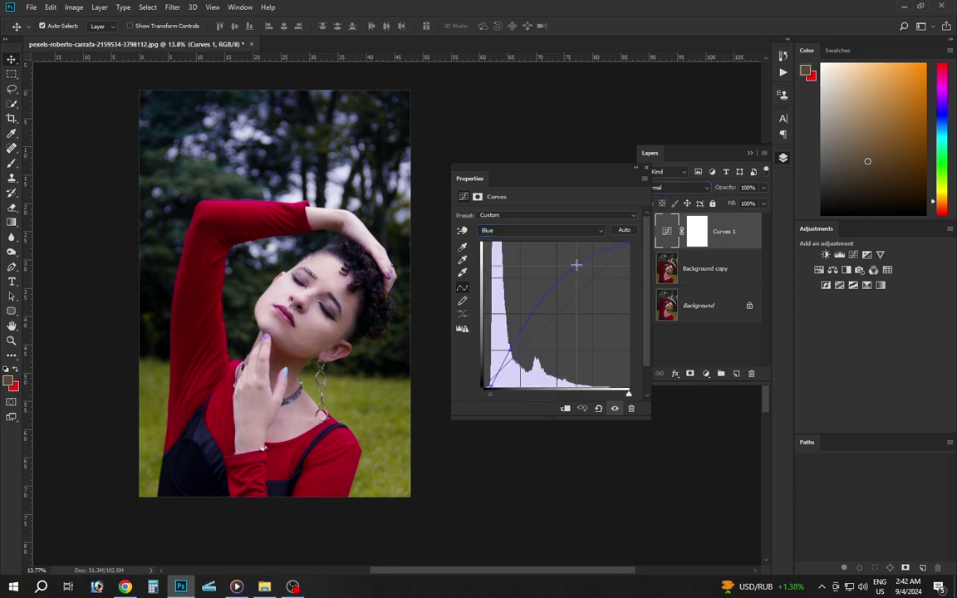
drag(576, 264, 578, 264)
drag(510, 346, 512, 350)
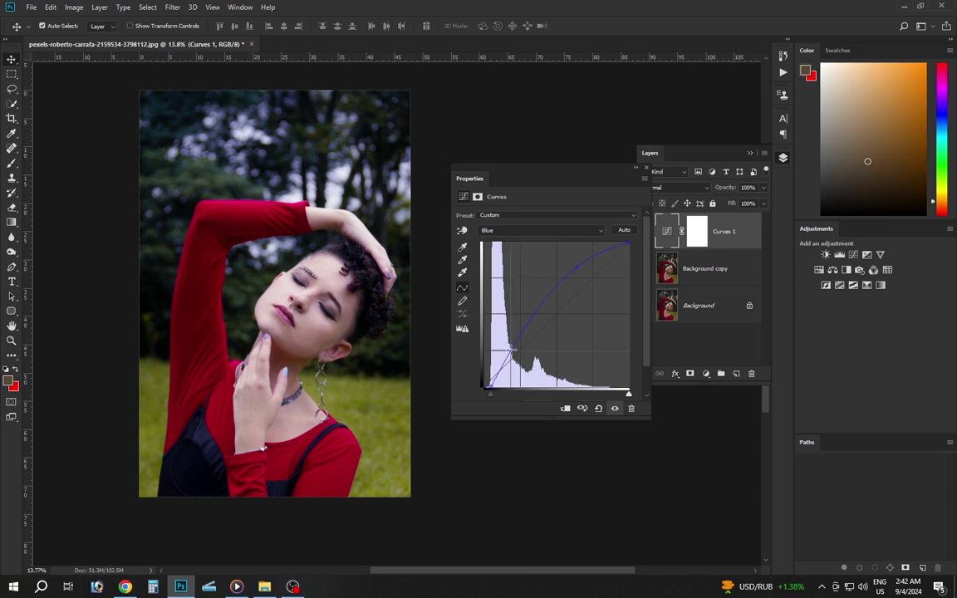
click(499, 230)
click(502, 229)
click(502, 229)
click(495, 255)
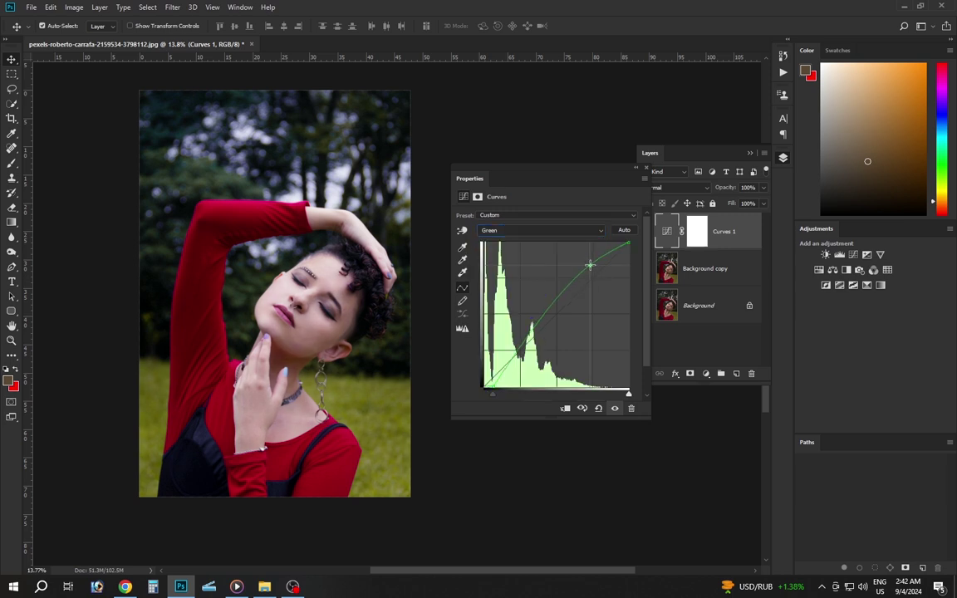
Toggle Curves 1 and Background copy visibility to compare, ending with Curves 1 hidden
click(646, 169)
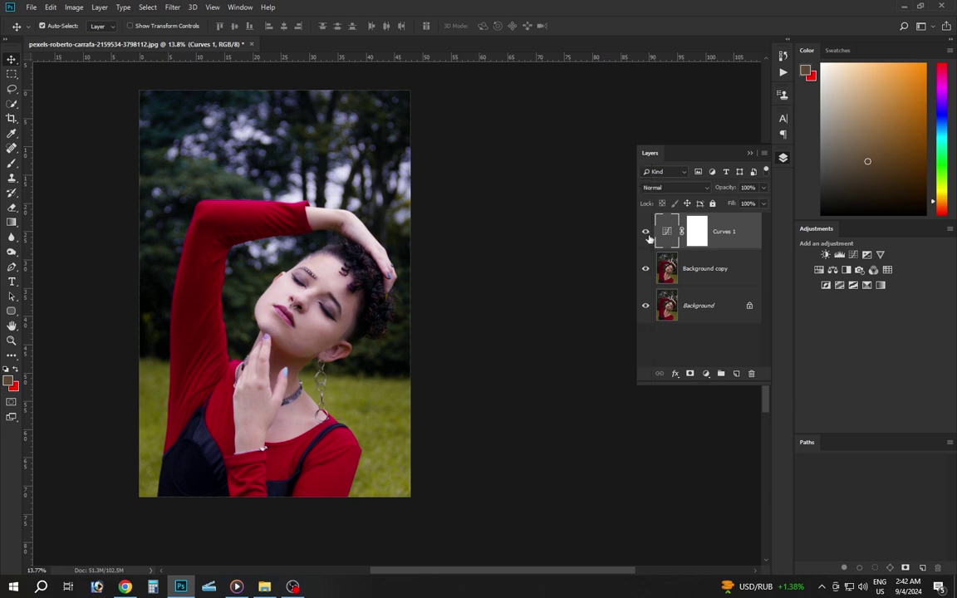
click(645, 233)
click(646, 232)
click(645, 232)
click(645, 233)
alt+click(644, 306)
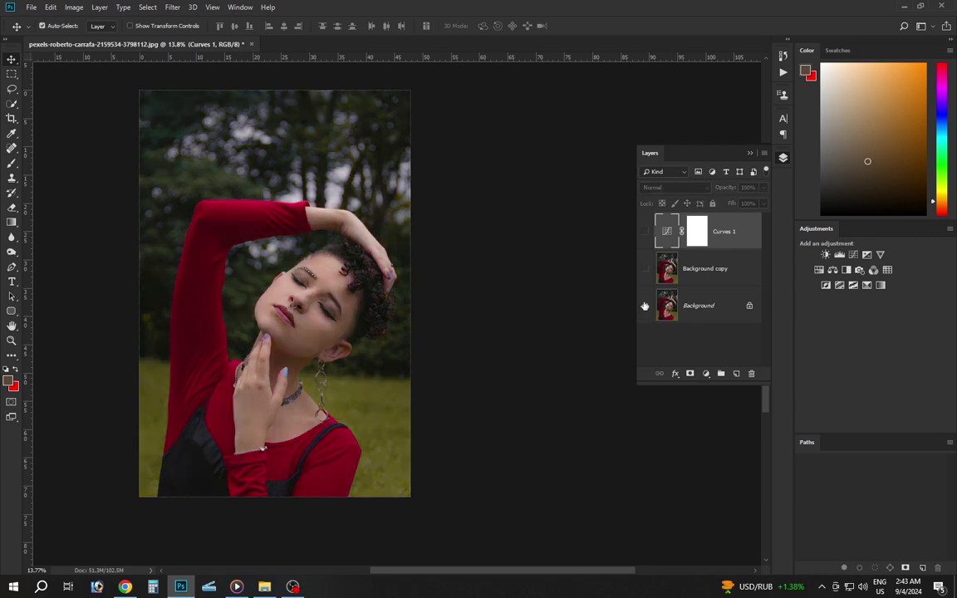
alt+click(645, 306)
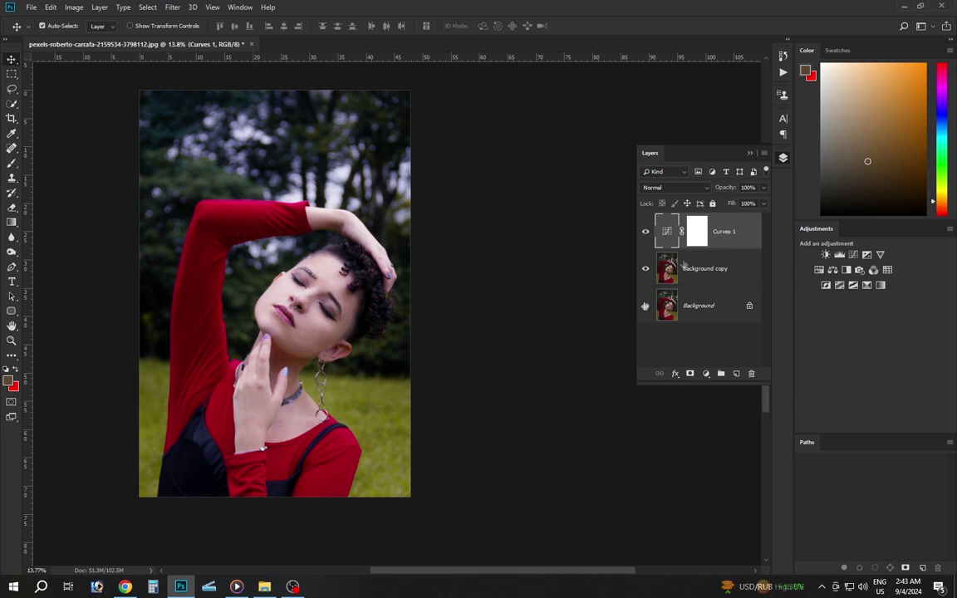
click(646, 233)
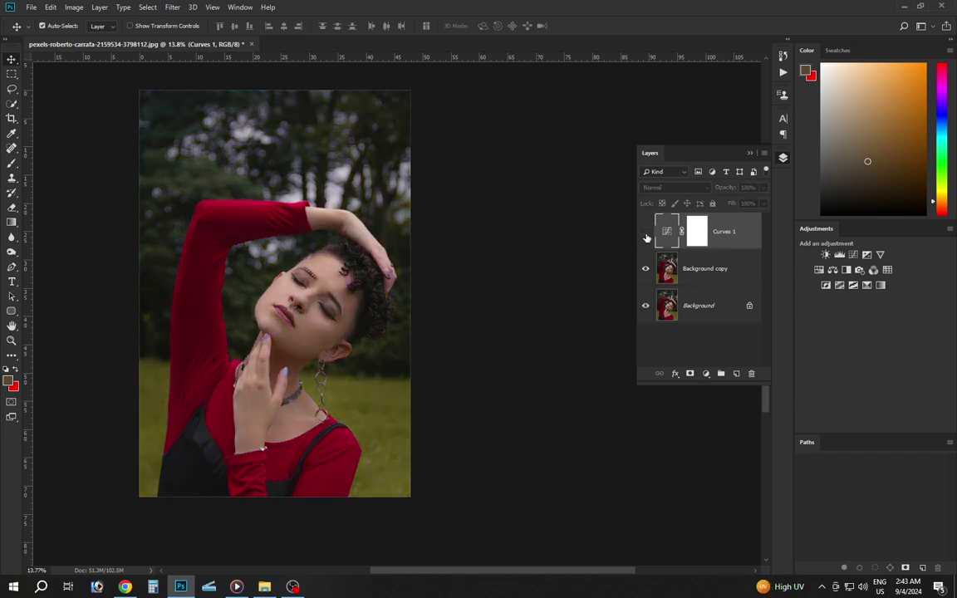
Add a Curves 2 adjustment layer and bring up its Auto Color Correction Options
click(705, 374)
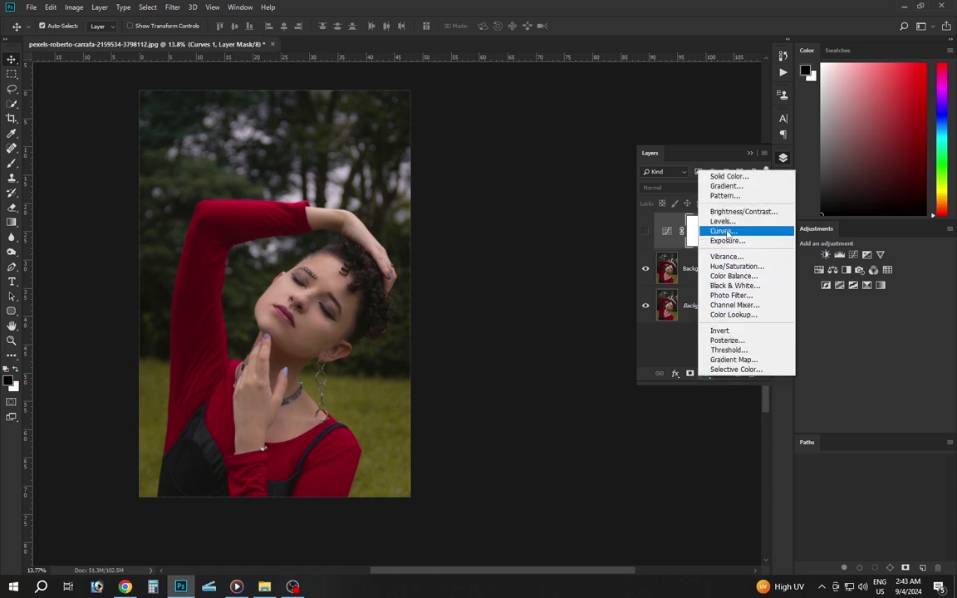
click(723, 231)
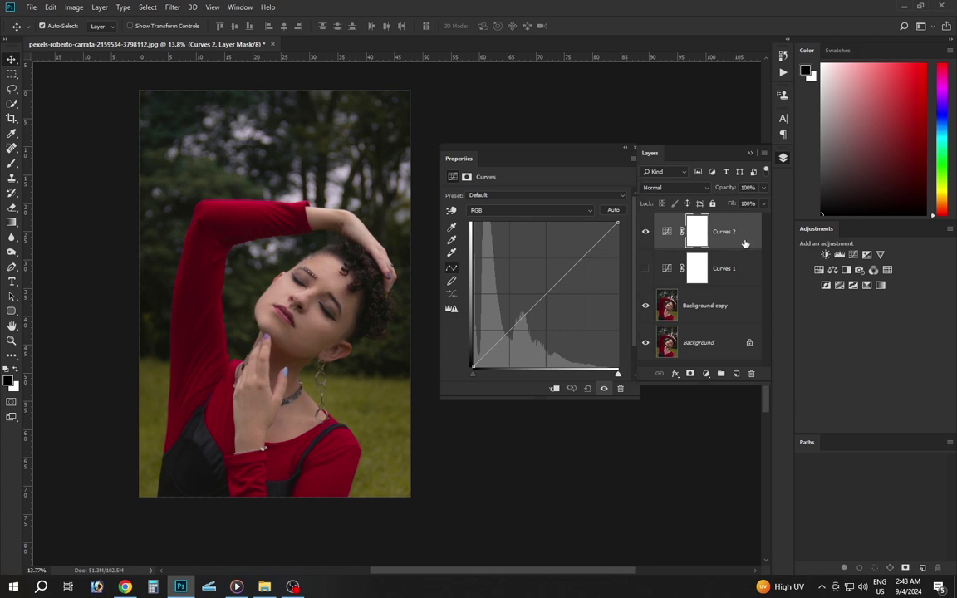
alt+click(613, 211)
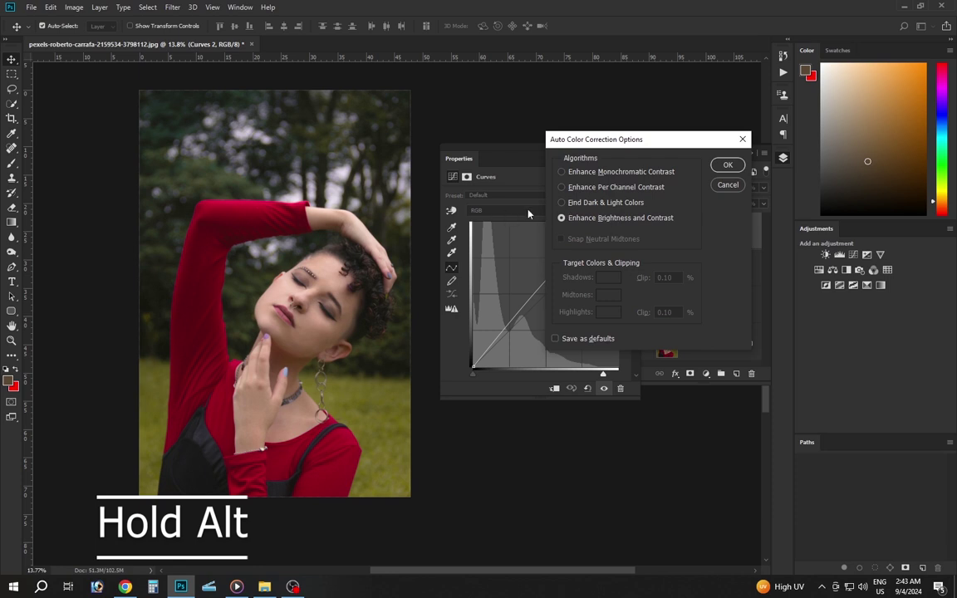
drag(581, 140, 621, 198)
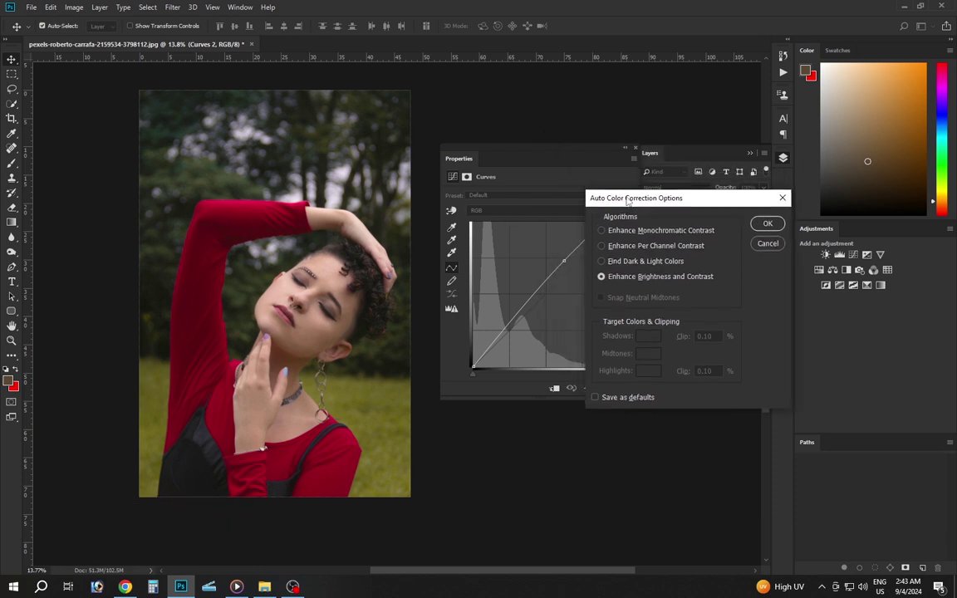
Apply auto correction using Enhance Per Channel Contrast with Snap Neutral Midtones enabled
click(601, 262)
drag(615, 197, 677, 186)
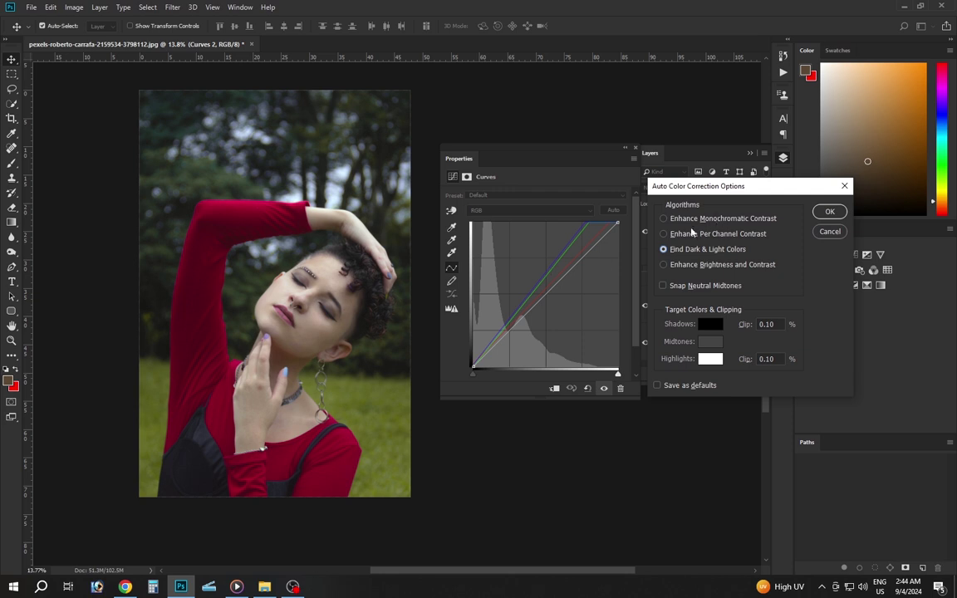
click(664, 234)
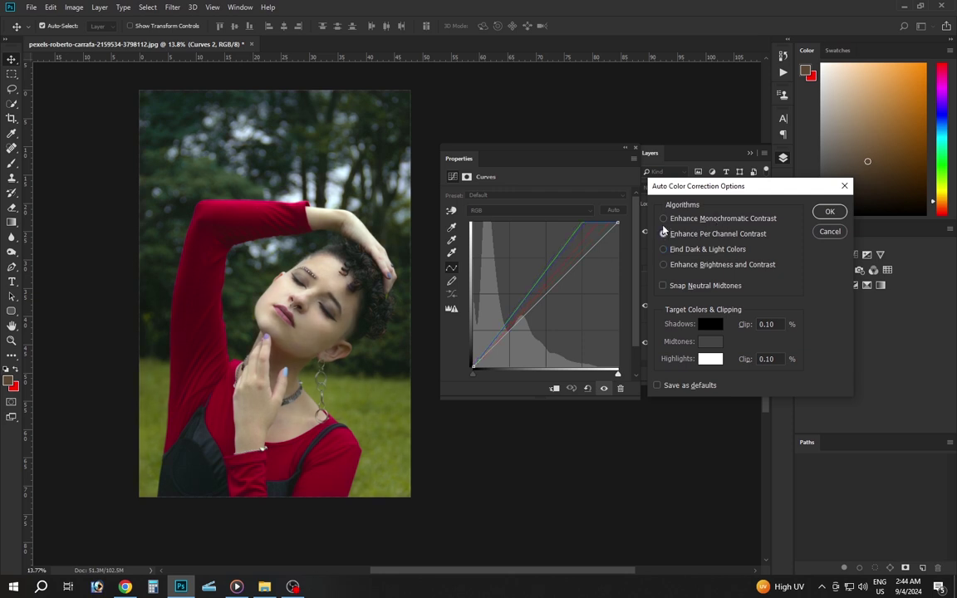
click(663, 219)
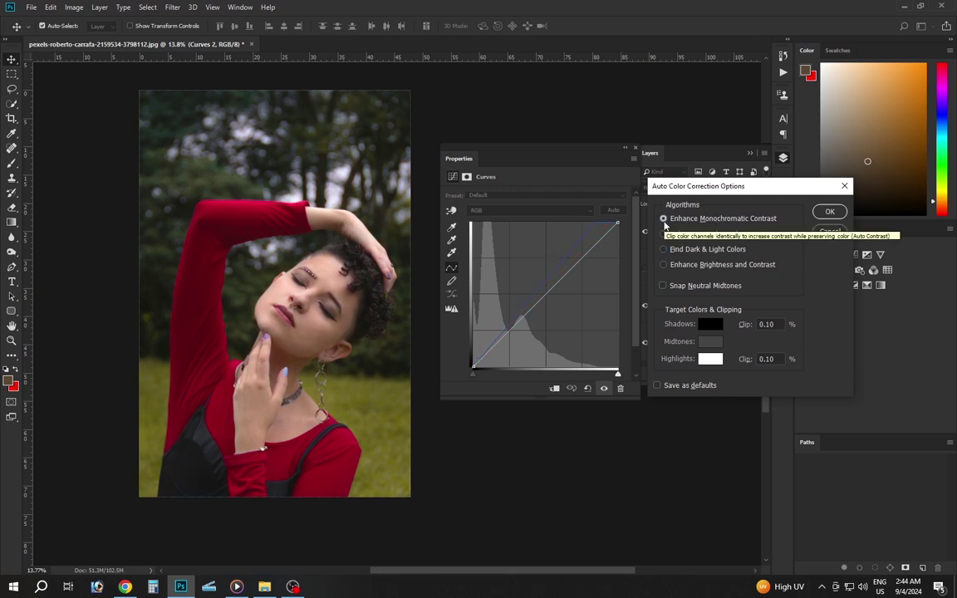
click(663, 286)
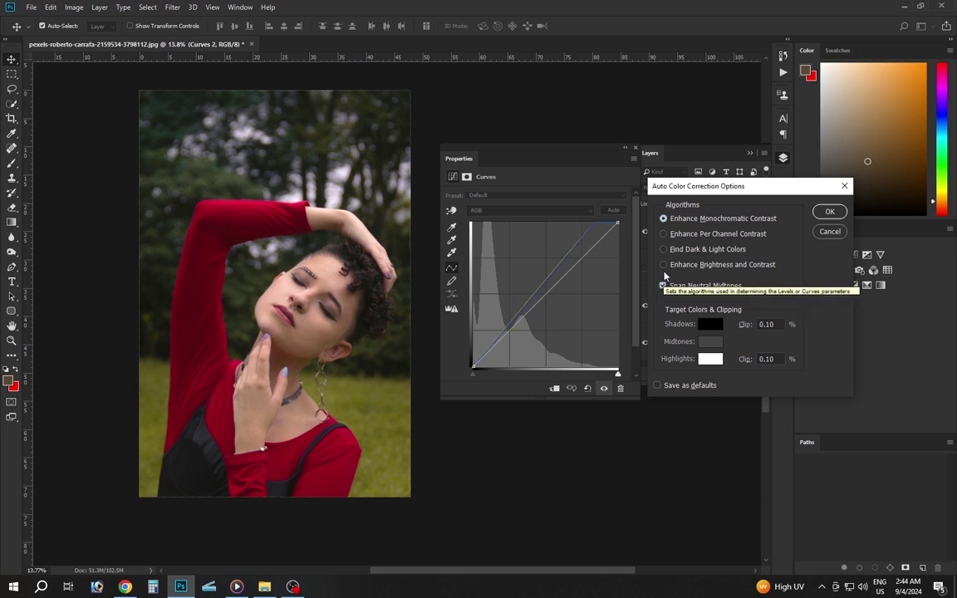
click(664, 264)
click(664, 249)
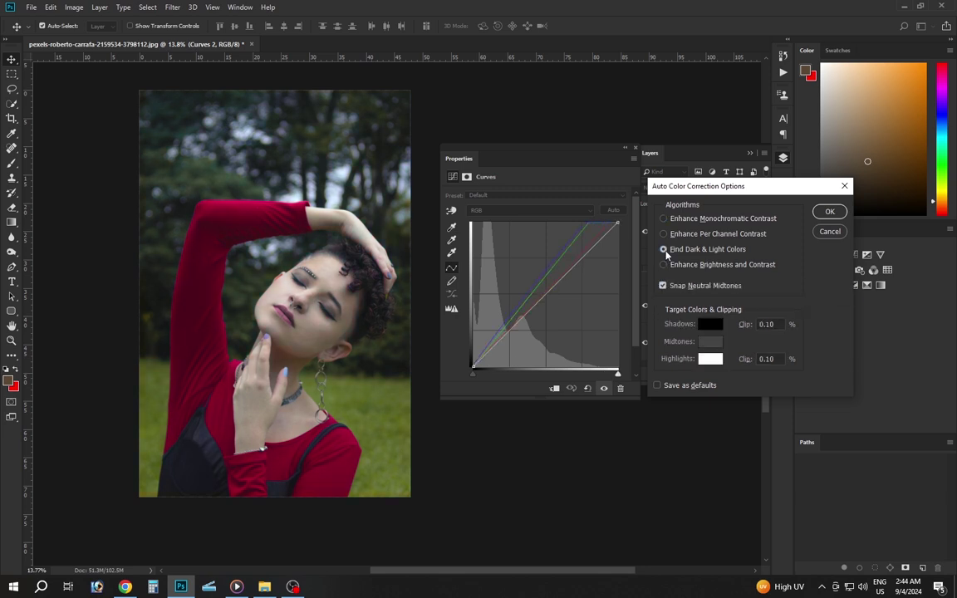
click(665, 234)
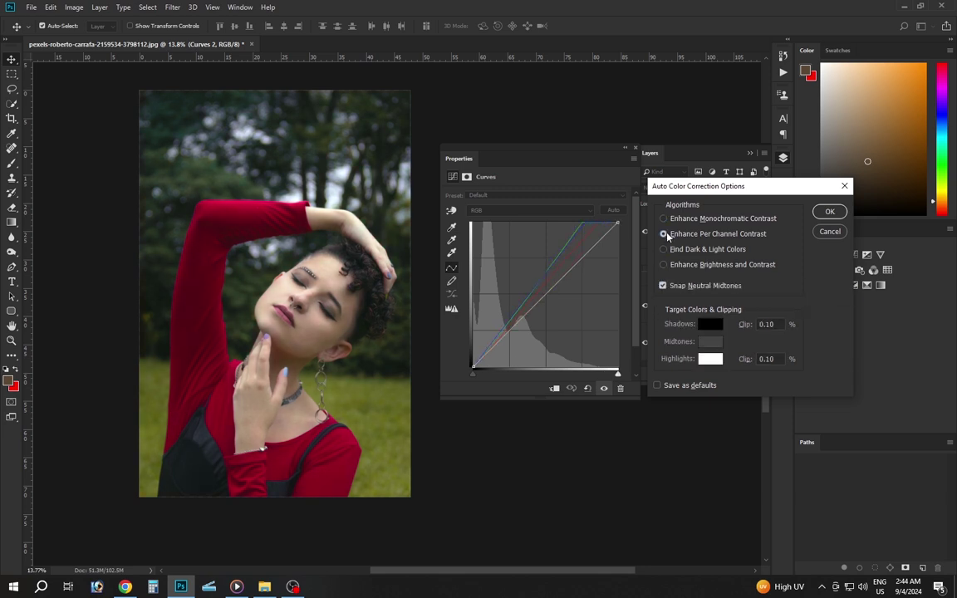
click(828, 212)
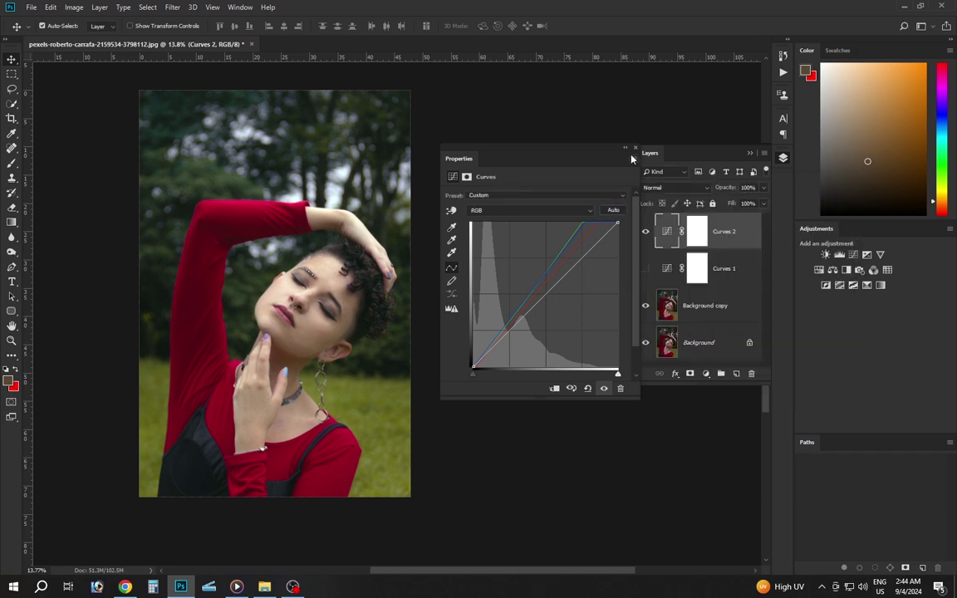
Toggle Curves 1 and Curves 2 visibility to compare, ending with only Curves 2 shown
click(636, 148)
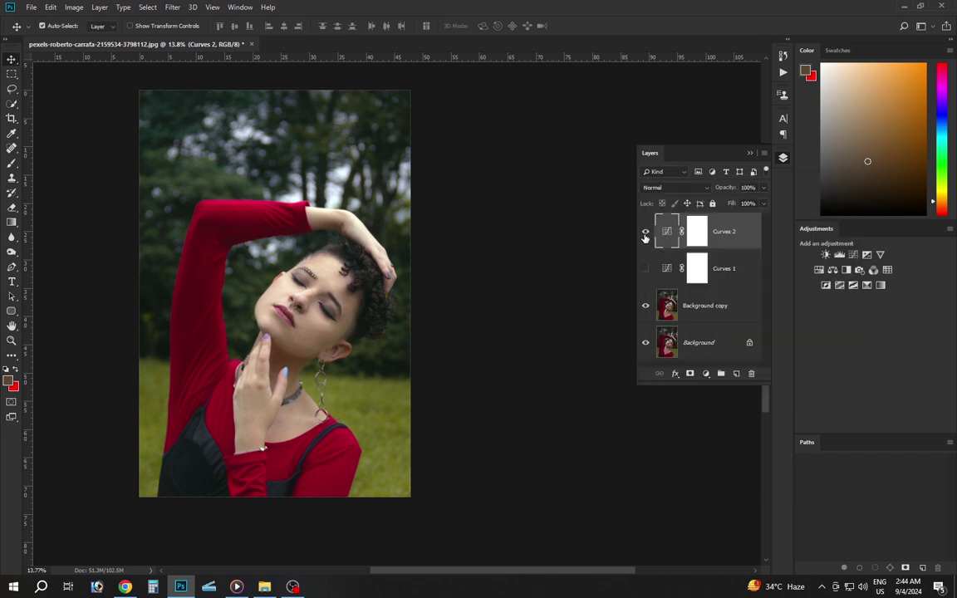
click(645, 233)
click(646, 269)
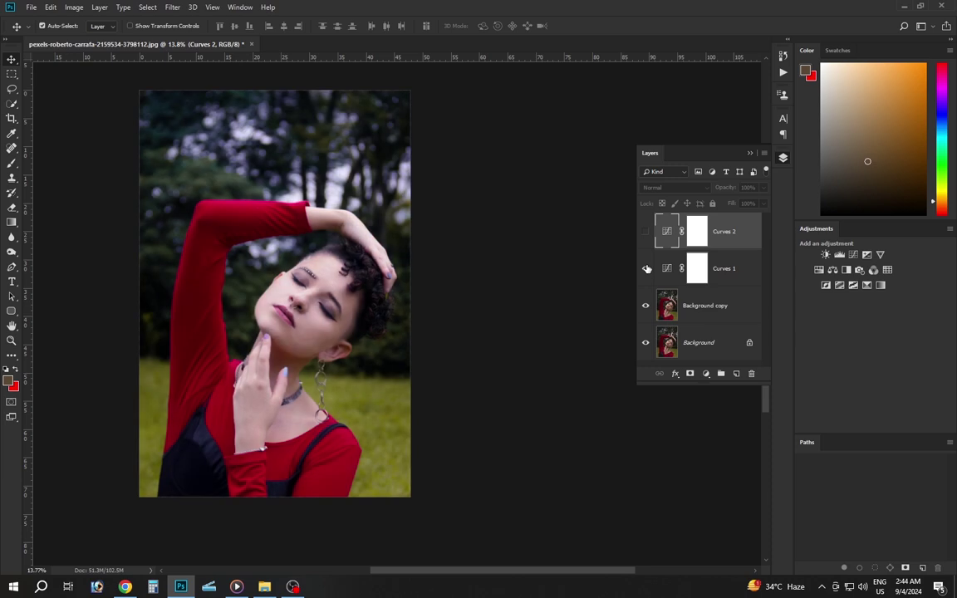
click(646, 268)
click(647, 232)
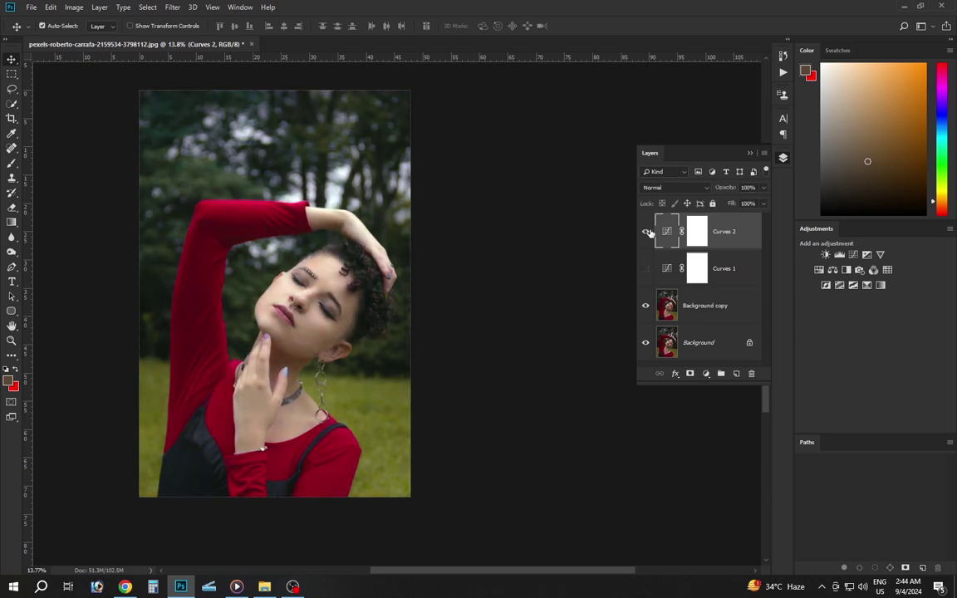
click(647, 232)
click(647, 232)
Review the Curves 2 Red and Blue curves and raise the Green curve slightly
double_click(667, 231)
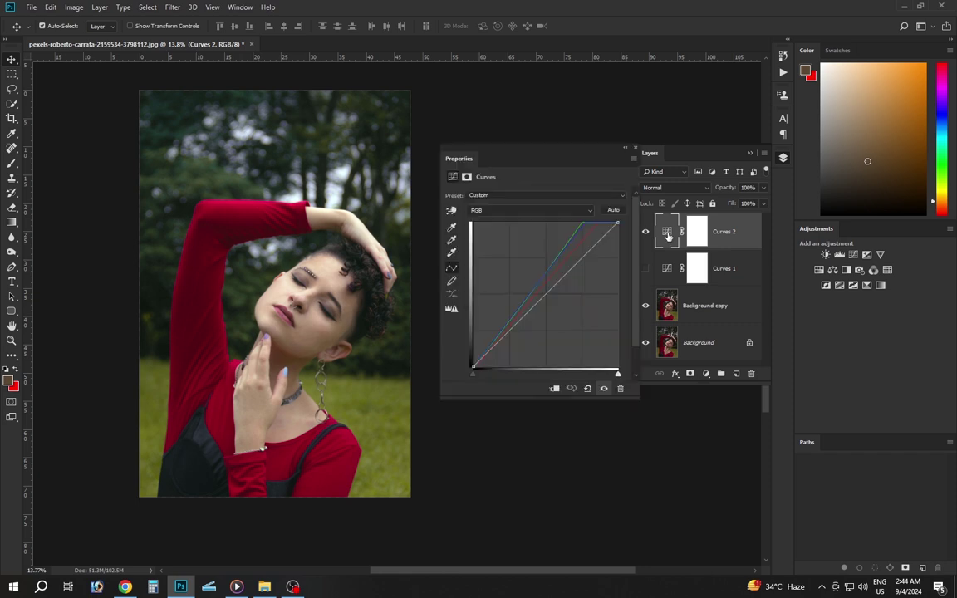
click(532, 210)
click(499, 221)
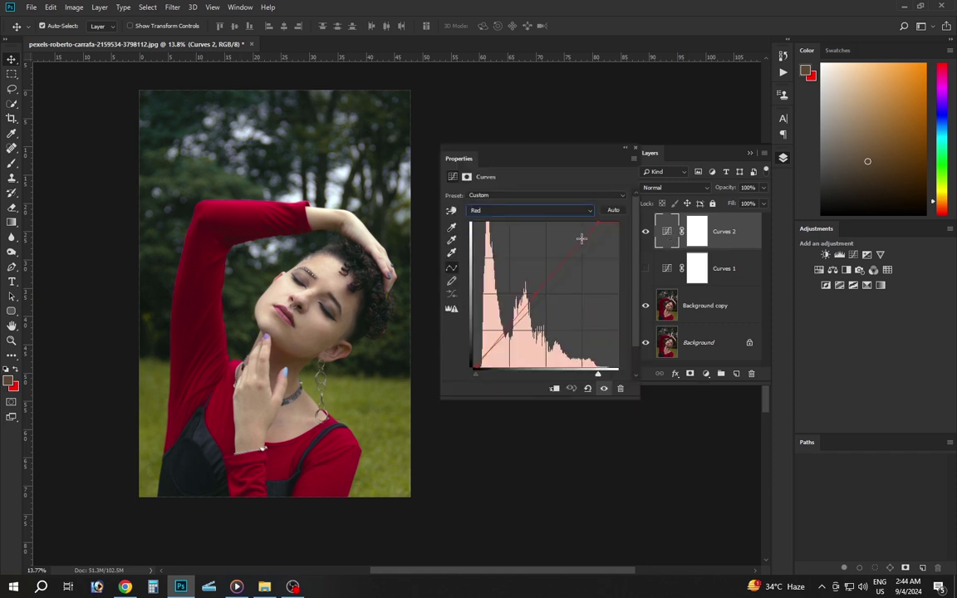
click(532, 210)
click(498, 239)
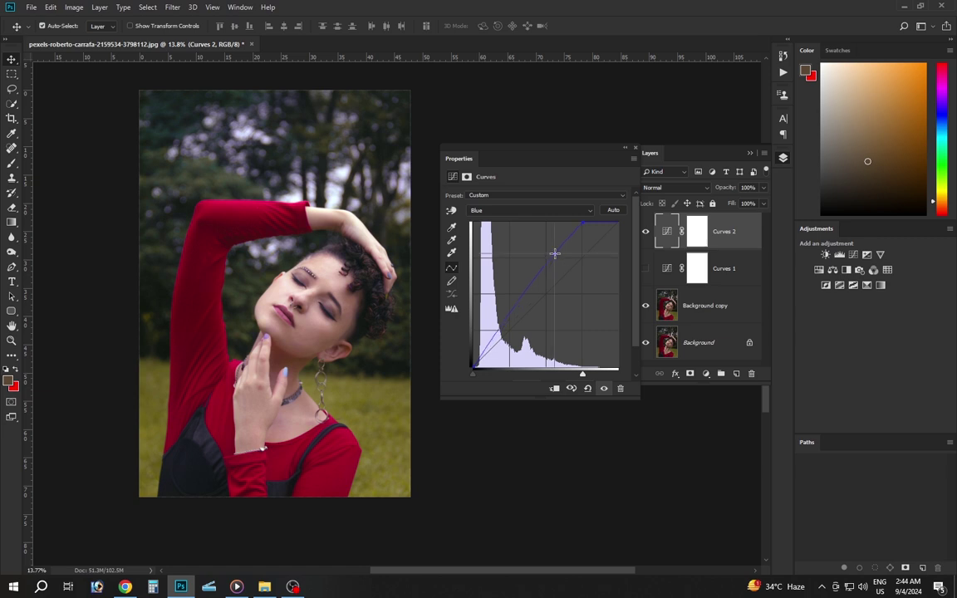
click(532, 210)
click(498, 230)
drag(530, 295, 525, 290)
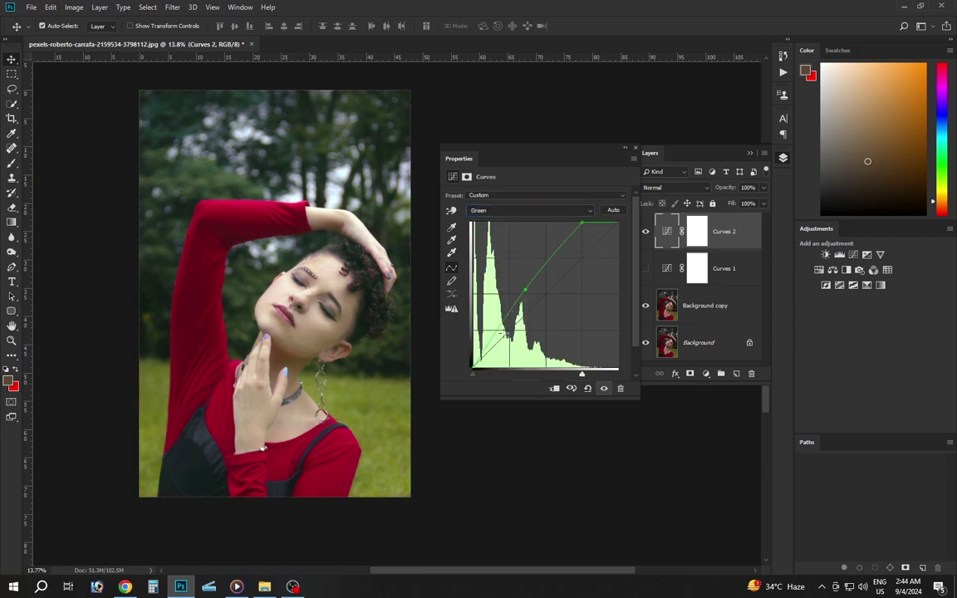
Review the Blue and Red channel curves of Curves 2 again
click(531, 210)
click(499, 240)
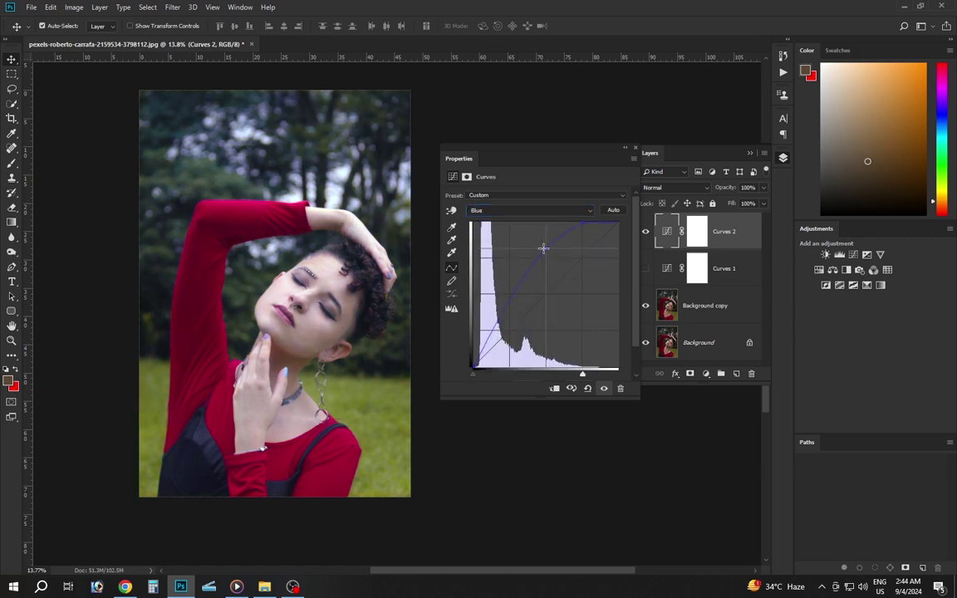
click(531, 210)
click(498, 221)
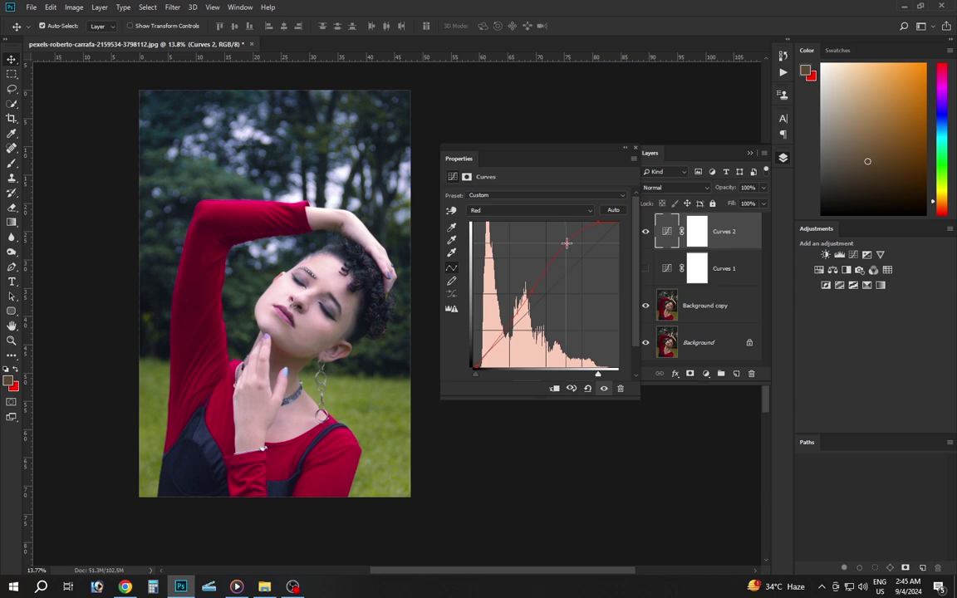
click(530, 291)
Toggle Curves 1 and Curves 2 visibility to compare, leaving only Curves 1 shown
click(646, 232)
click(645, 232)
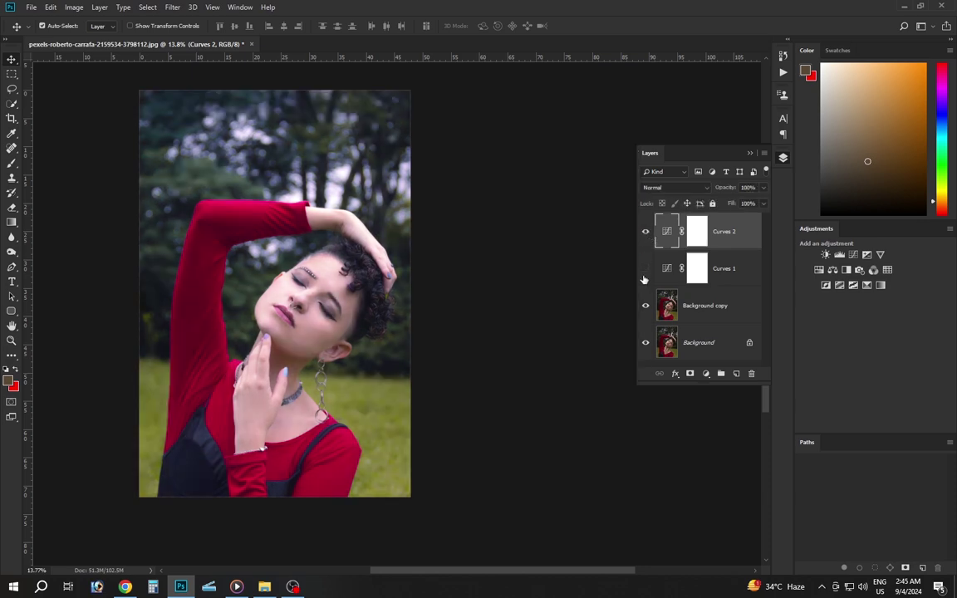
click(645, 232)
click(646, 268)
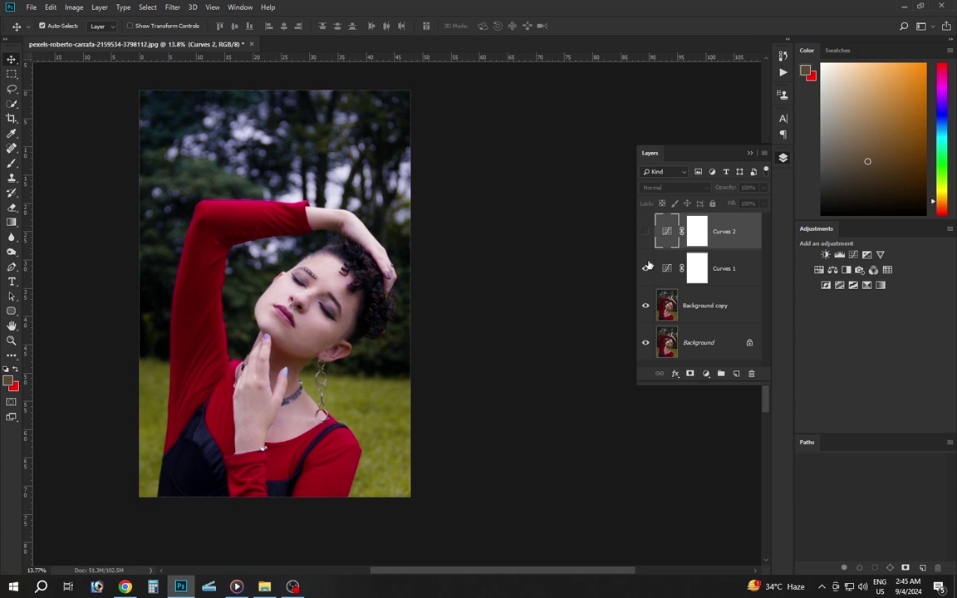
click(646, 267)
click(646, 232)
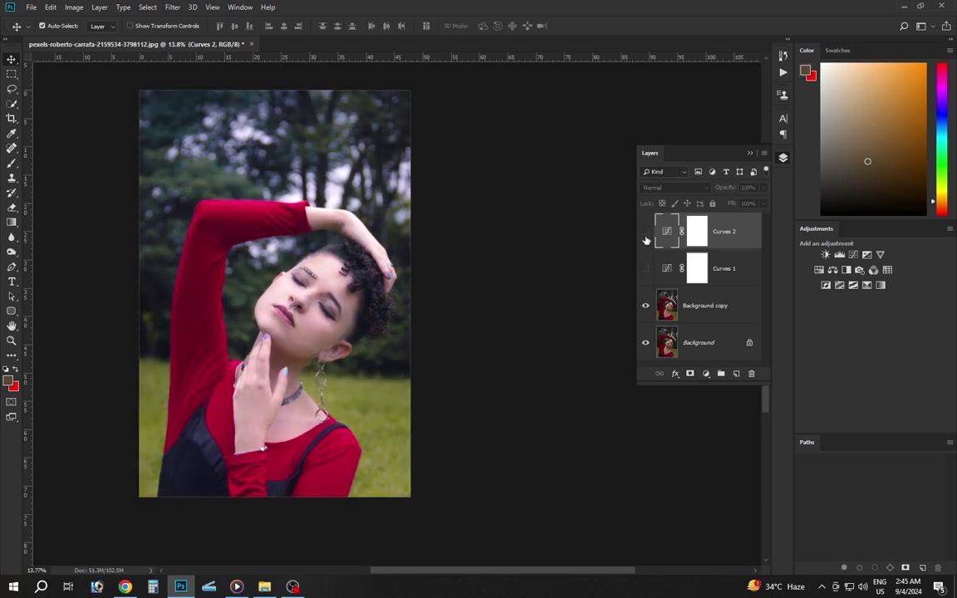
click(646, 238)
click(646, 238)
click(647, 248)
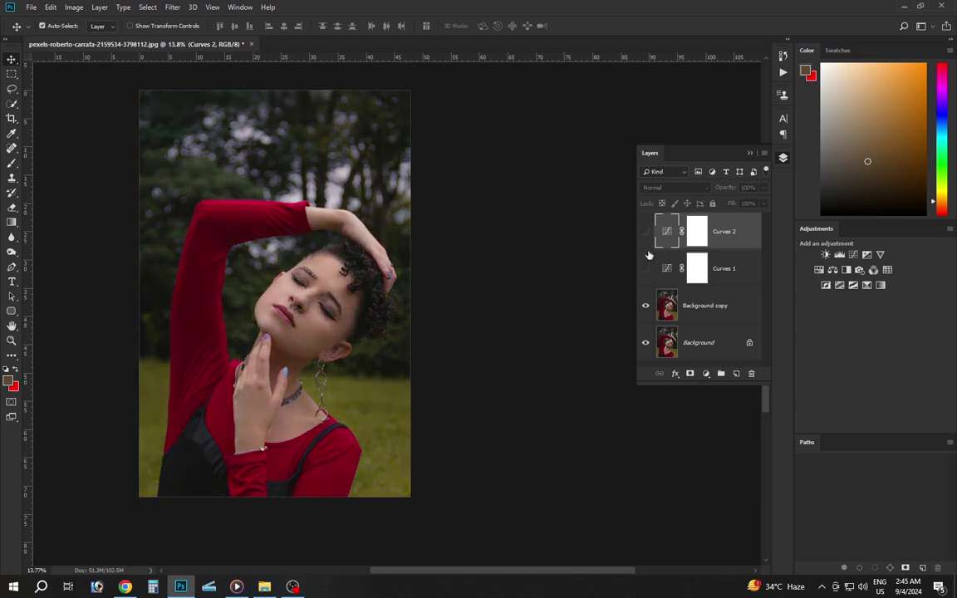
click(645, 267)
click(645, 268)
click(644, 267)
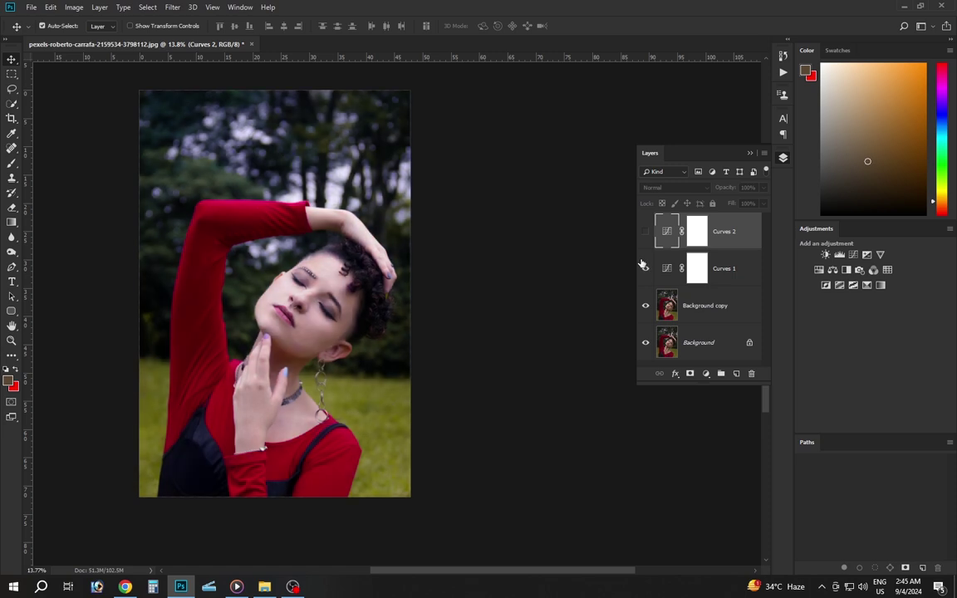